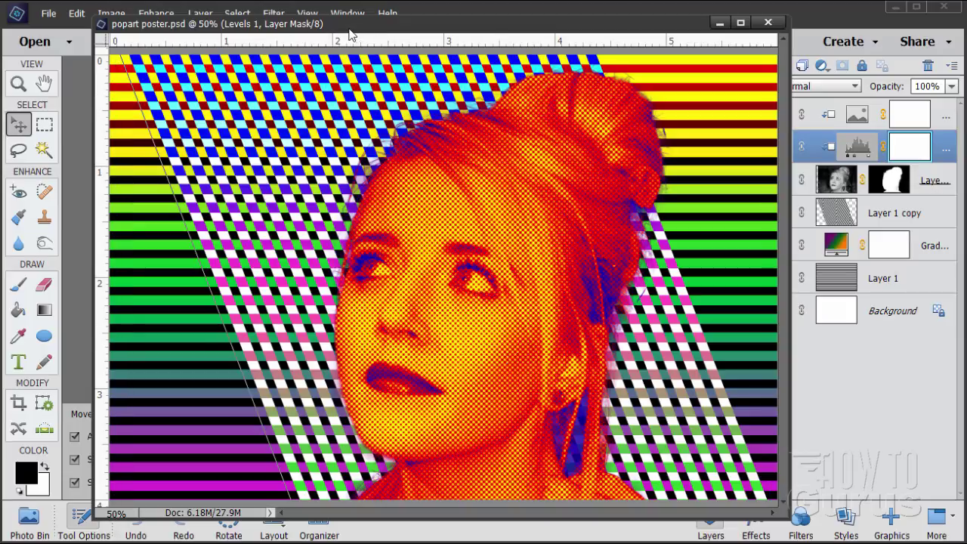
- Close the finished poster and create a docked default 6 × 4 inch, 300 ppi blank document
{"action": "left_click", "coordinate": [769, 23]}
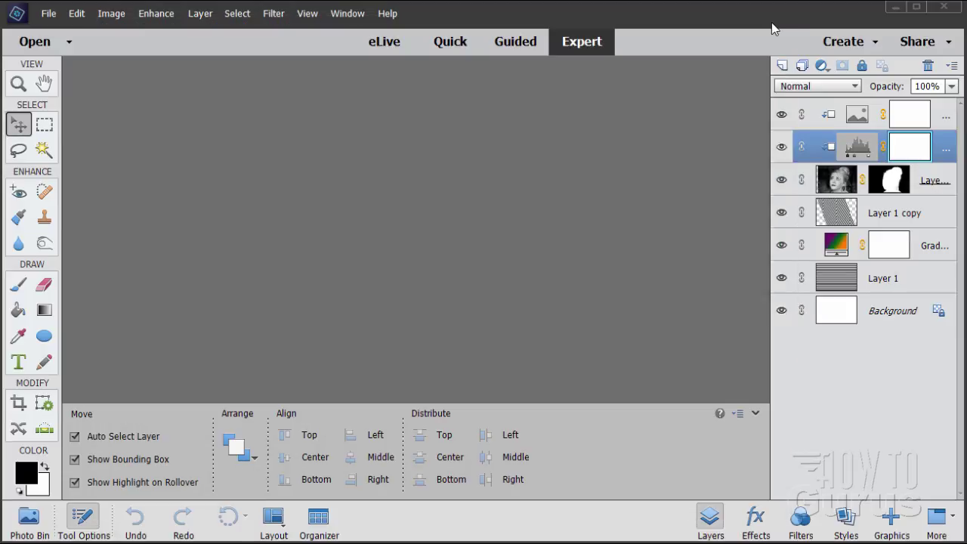
{"action": "left_click", "coordinate": [48, 13]}
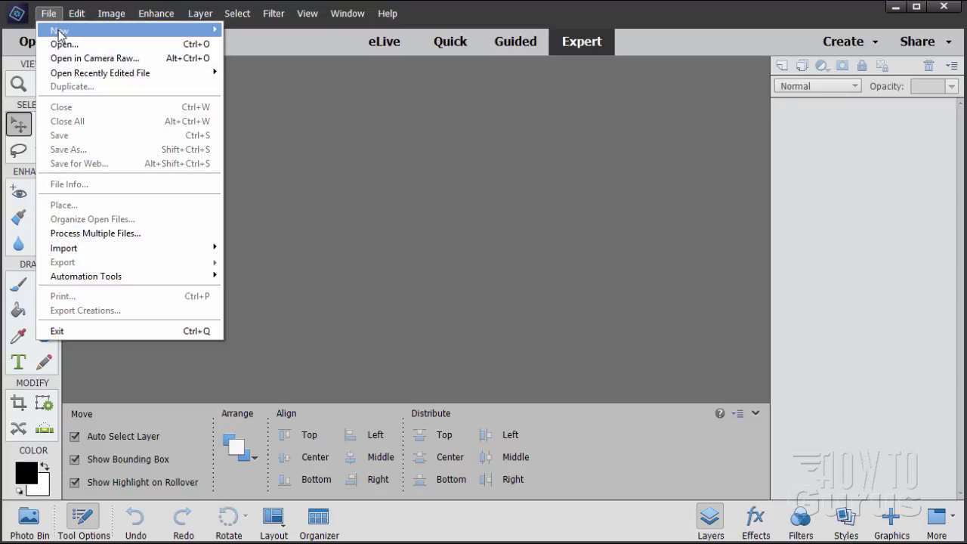
{"action": "mouse_move", "coordinate": [68, 31]}
{"action": "left_click", "coordinate": [261, 34]}
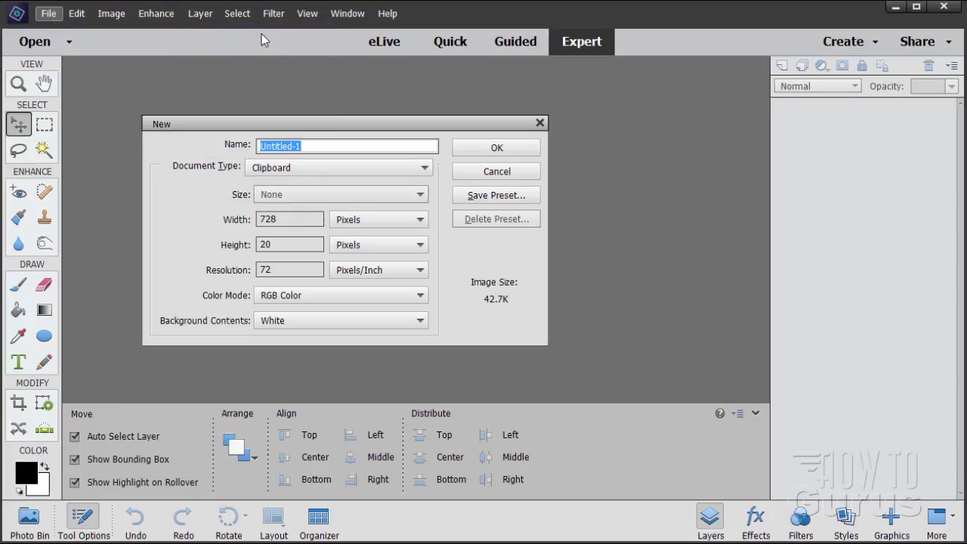
{"action": "left_click", "coordinate": [325, 171]}
{"action": "left_click", "coordinate": [321, 195]}
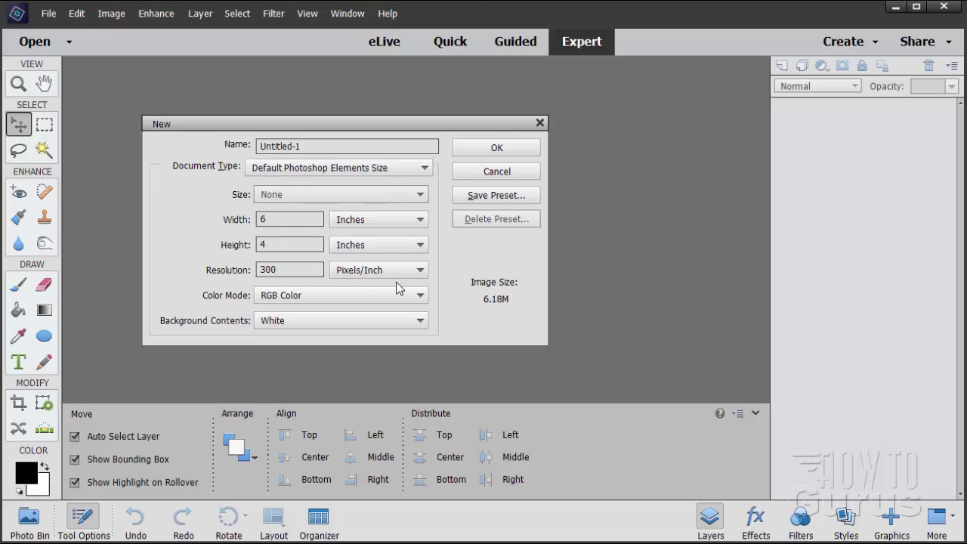
{"action": "left_click", "coordinate": [507, 148]}
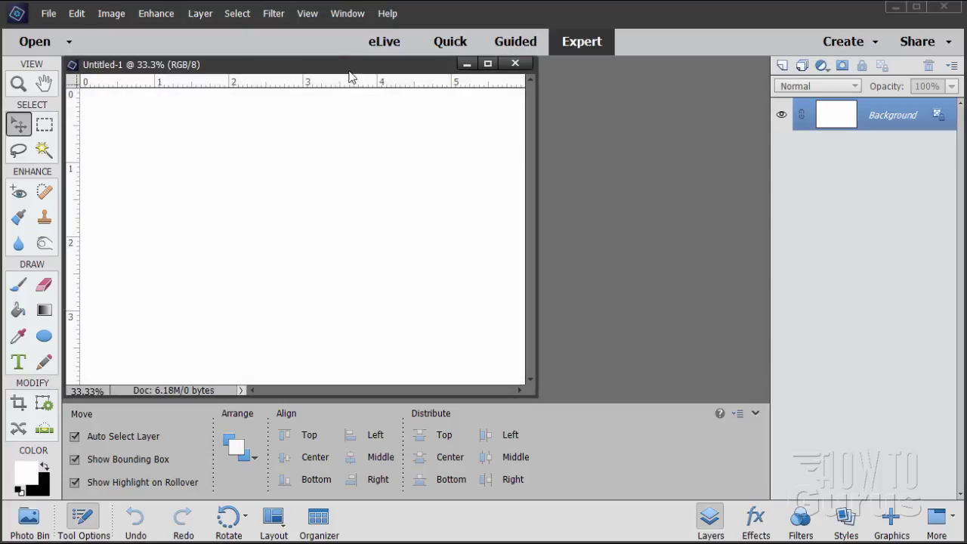
{"action": "left_click_drag", "start_coordinate": [350, 77], "coordinate": [431, 62]}
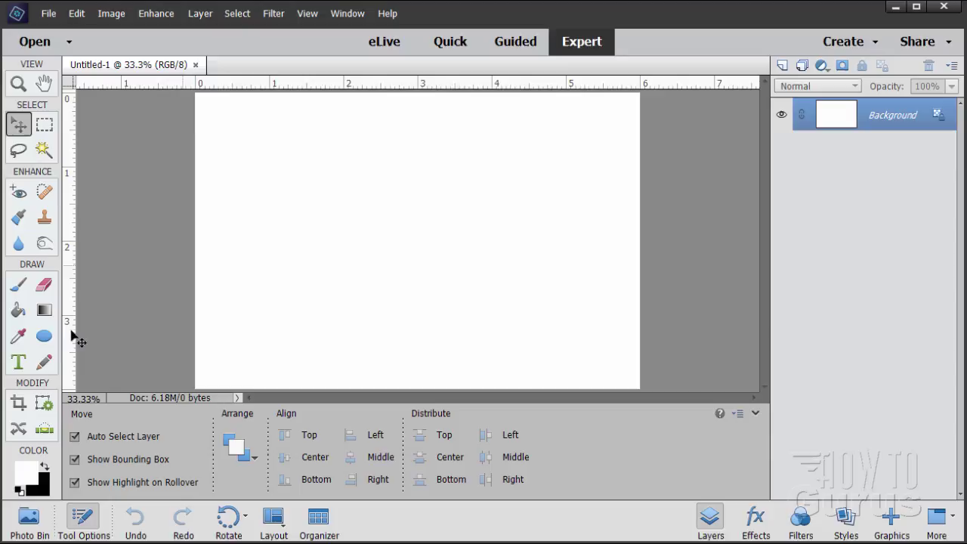
- Set the foreground colour to grey hex 767676
{"action": "left_click", "coordinate": [32, 473]}
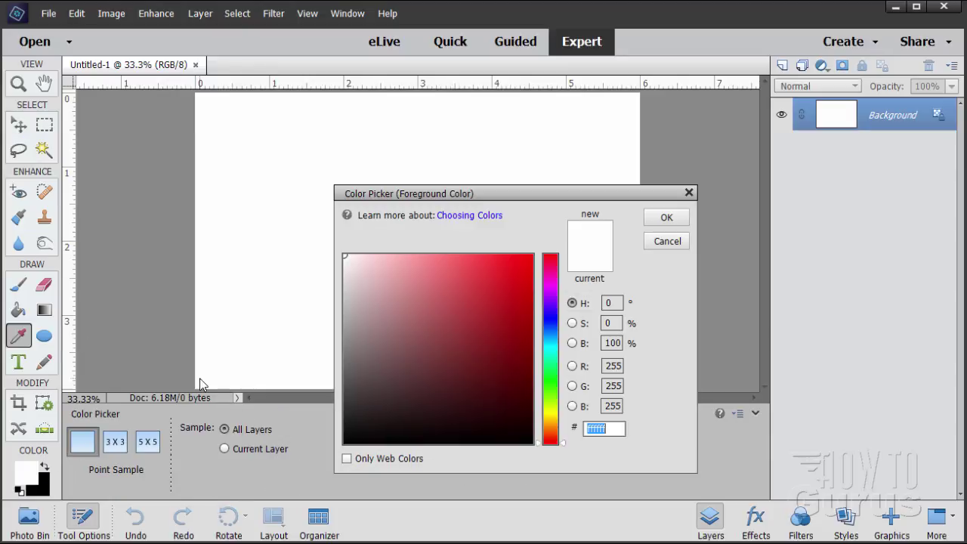
{"action": "left_click_drag", "start_coordinate": [346, 346], "coordinate": [344, 349]}
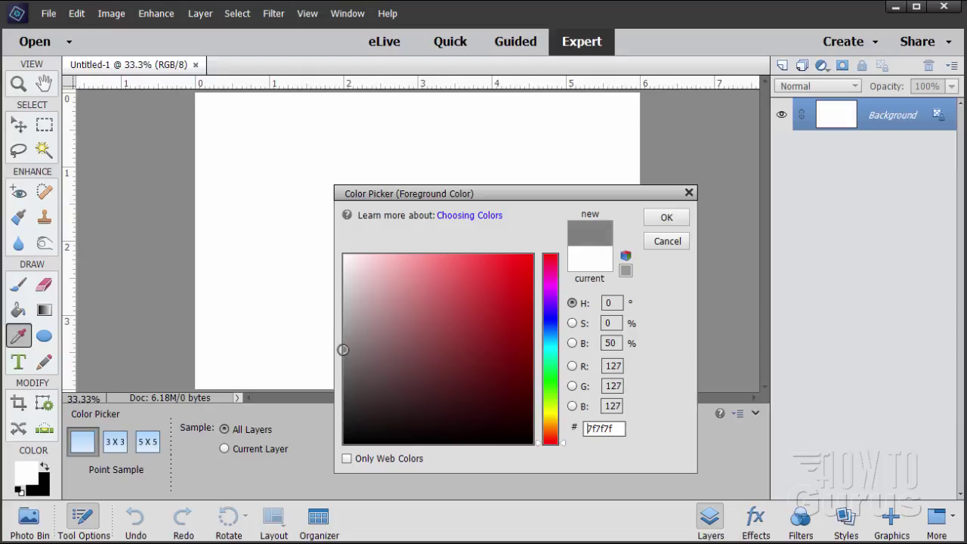
{"action": "left_click_drag", "start_coordinate": [621, 429], "coordinate": [589, 430]}
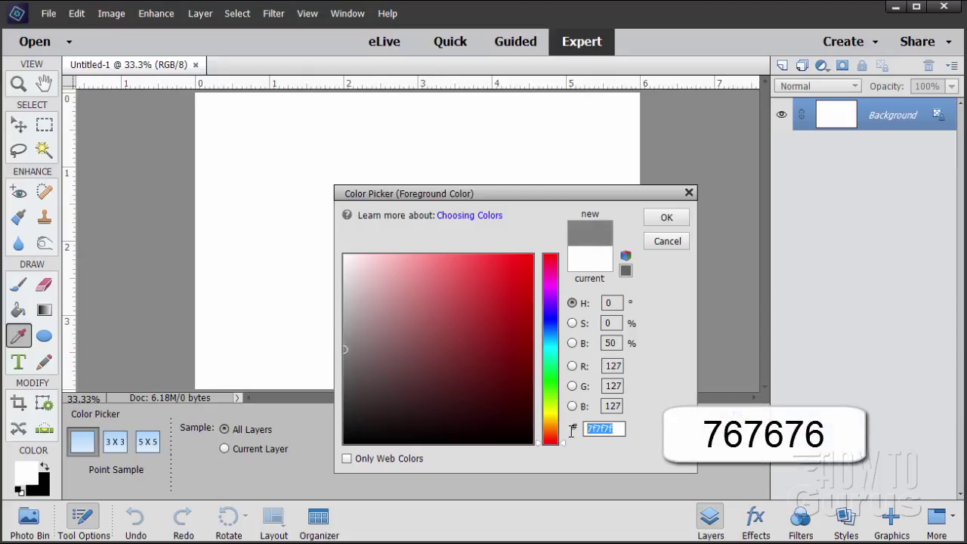
{"action": "type", "text": "767676"}
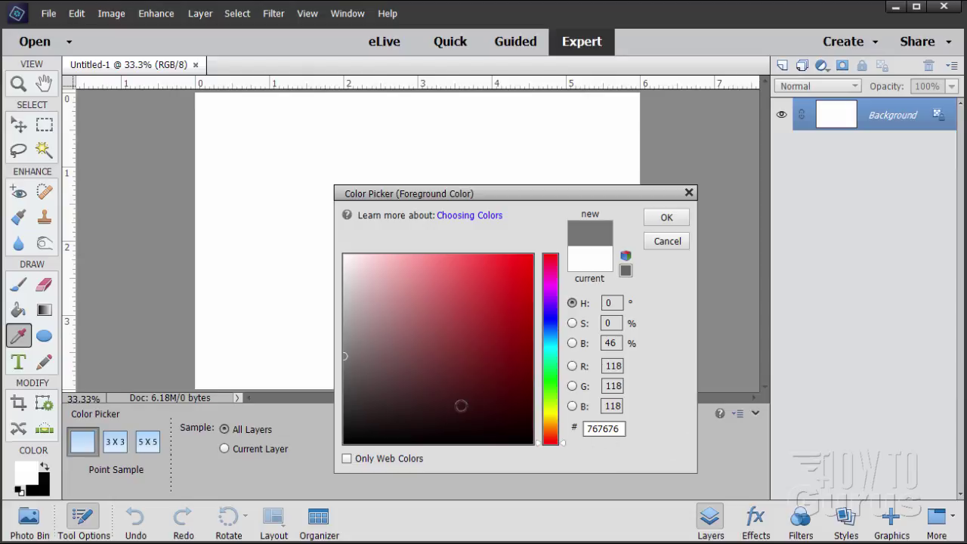
{"action": "left_click", "coordinate": [648, 225]}
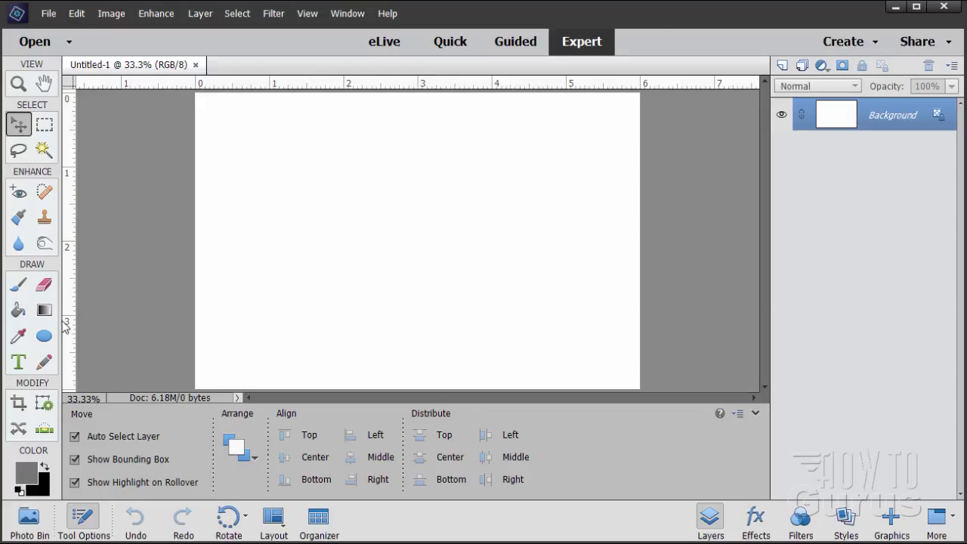
- Fill the white canvas with the grey using the Paint Bucket
{"action": "left_click", "coordinate": [25, 310]}
{"action": "left_click", "coordinate": [401, 282]}
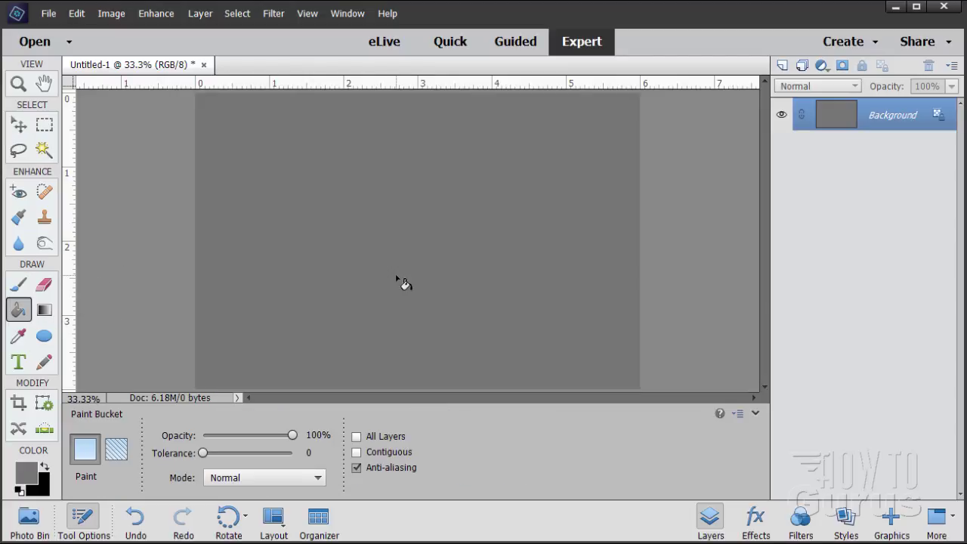
{"action": "left_click", "coordinate": [21, 125]}
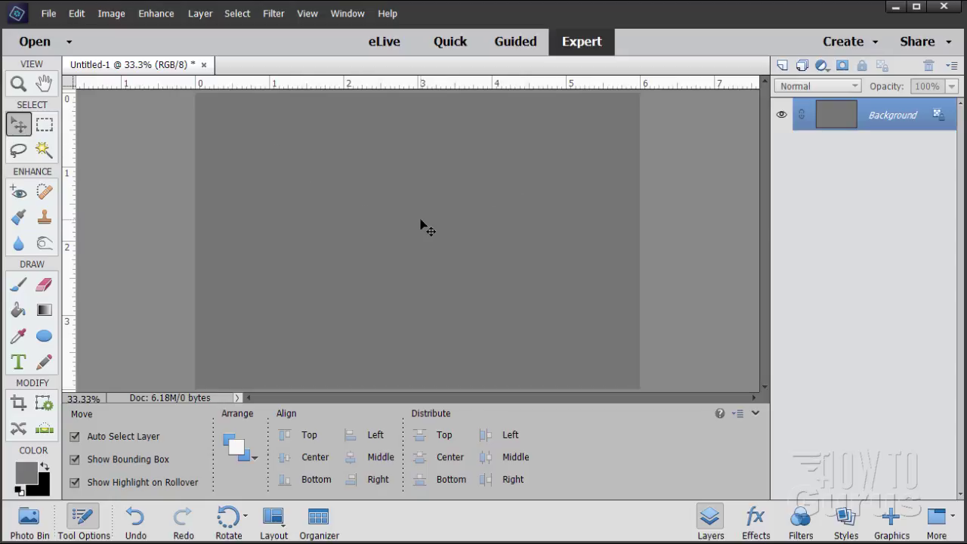
- Apply the Filter Gallery's Sketch > Halftone Pattern with Line type, contrast 50 and size 12
{"action": "left_click", "coordinate": [275, 15]}
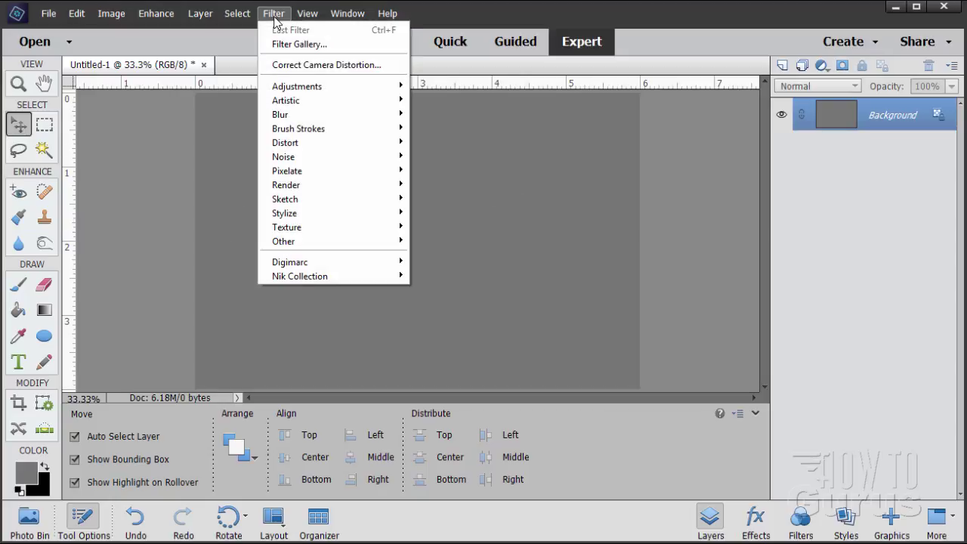
{"action": "left_click", "coordinate": [294, 46]}
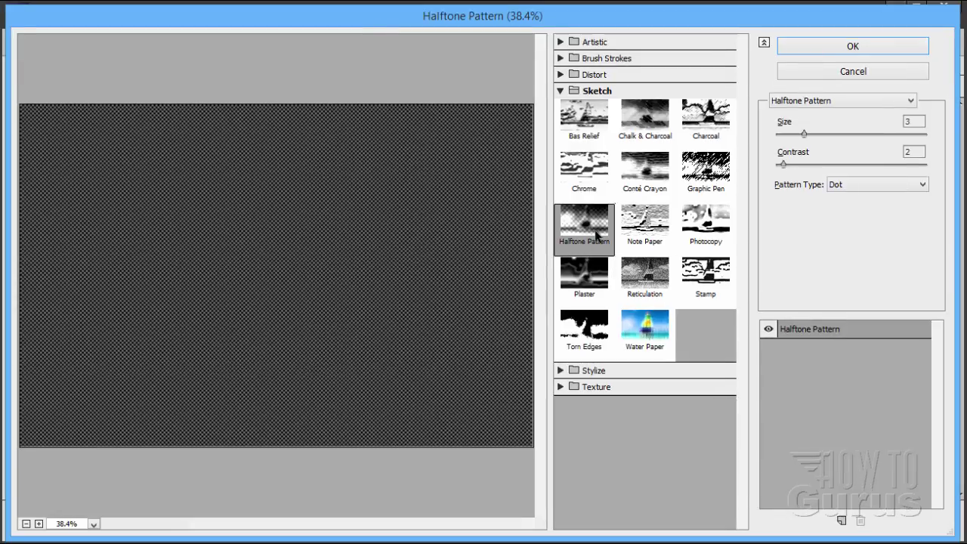
{"action": "left_click", "coordinate": [603, 92]}
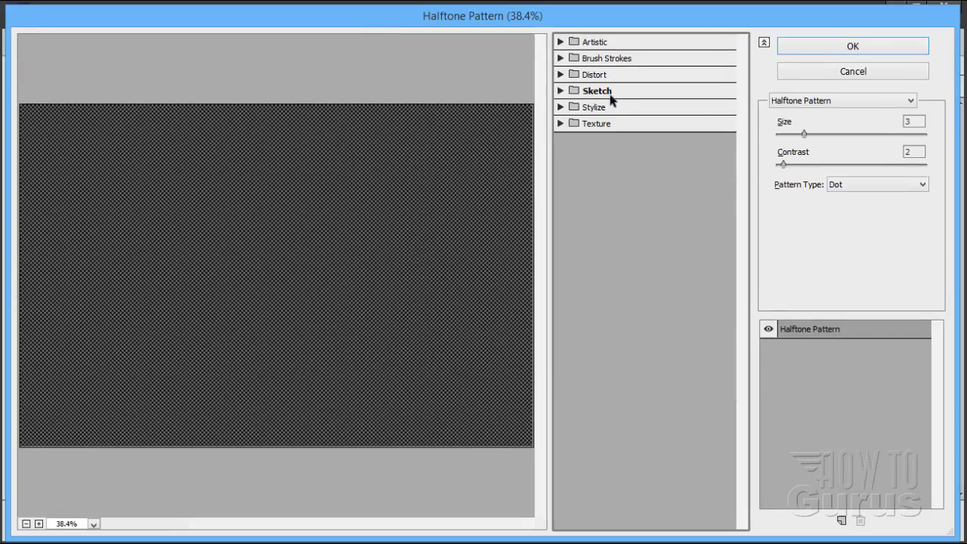
{"action": "left_click", "coordinate": [564, 93]}
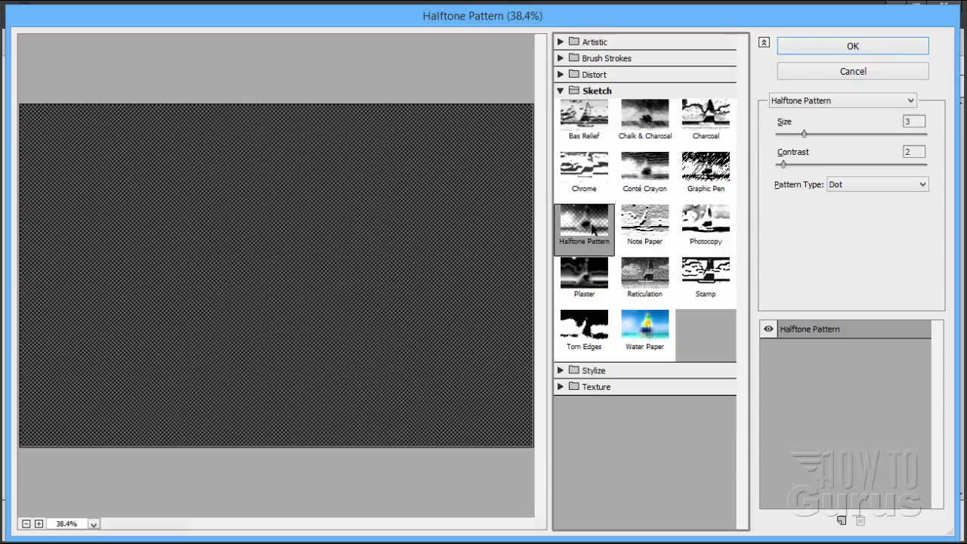
{"action": "left_click", "coordinate": [861, 186]}
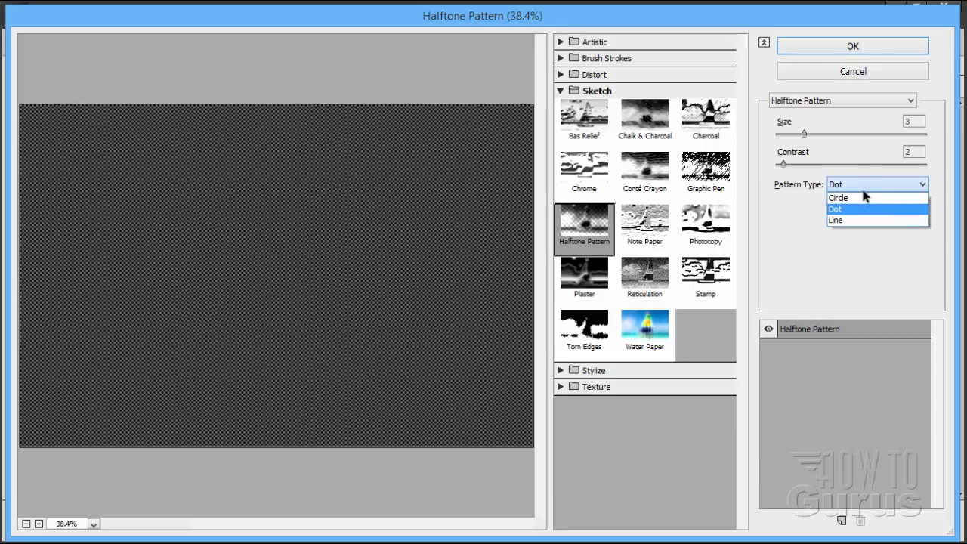
{"action": "left_click", "coordinate": [850, 219]}
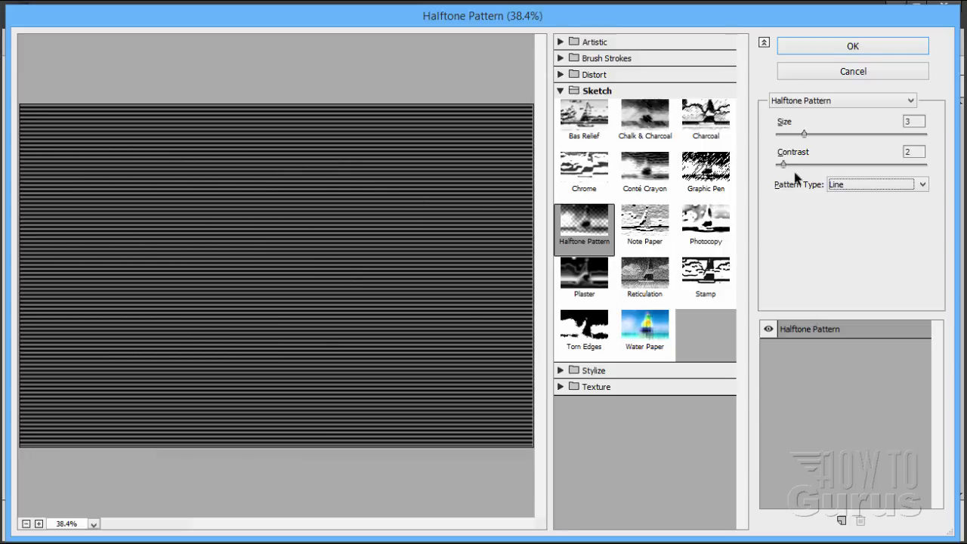
{"action": "left_click_drag", "start_coordinate": [783, 168], "coordinate": [939, 170]}
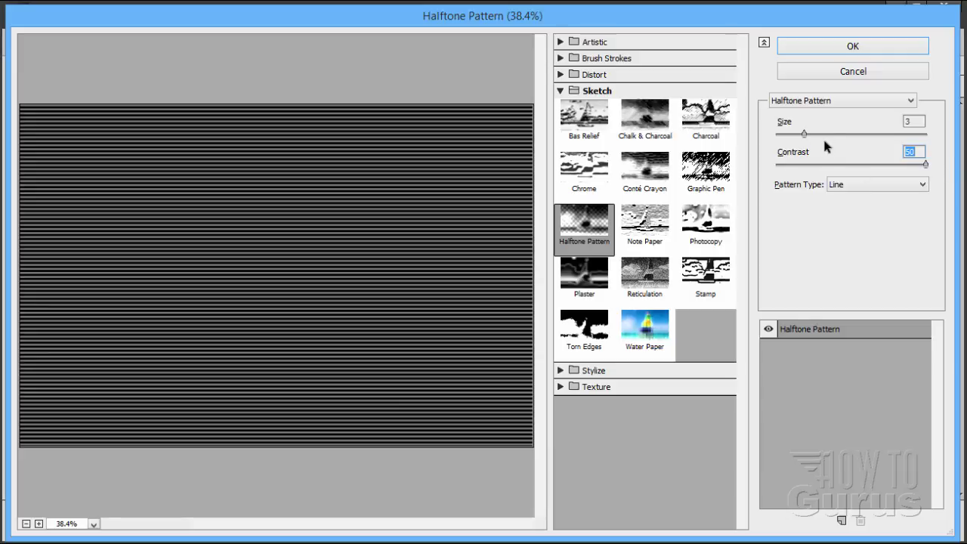
{"action": "left_click_drag", "start_coordinate": [804, 135], "coordinate": [951, 143]}
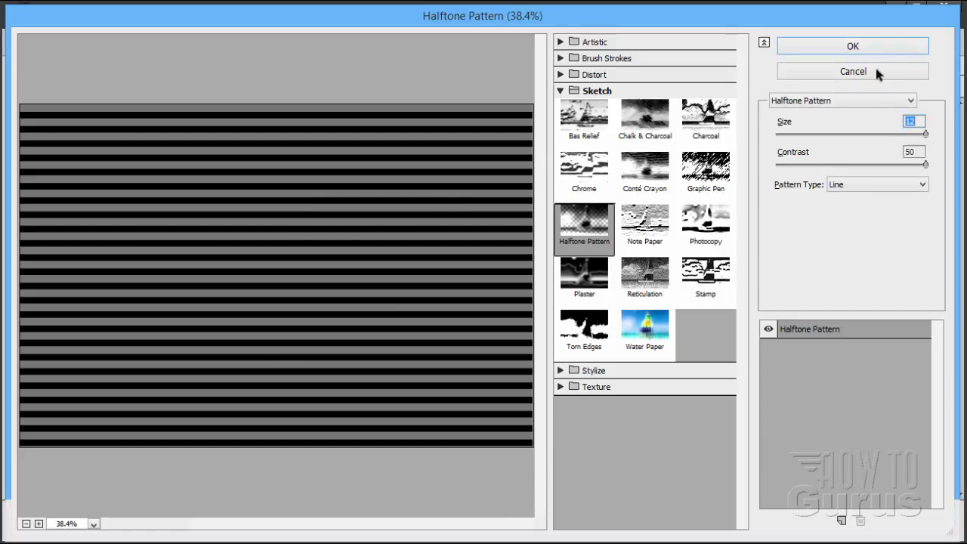
{"action": "left_click", "coordinate": [851, 50]}
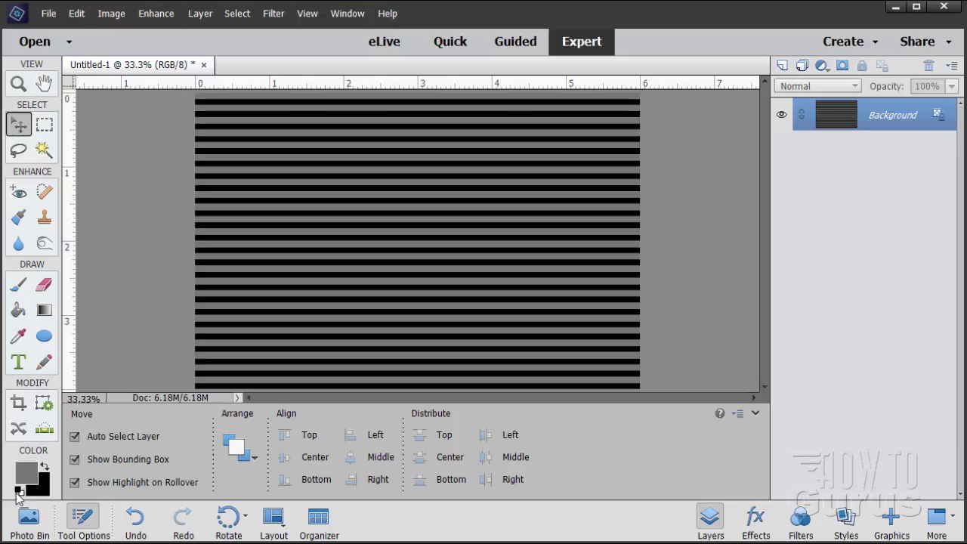
- Make white the foreground colour and paint-bucket fill the grey stripes with white
{"action": "left_click", "coordinate": [19, 491]}
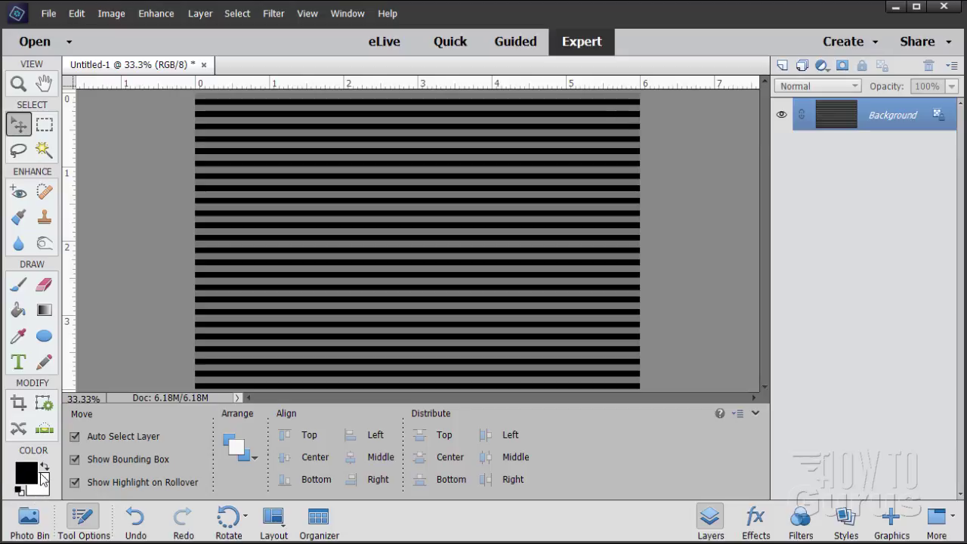
{"action": "left_click", "coordinate": [44, 468]}
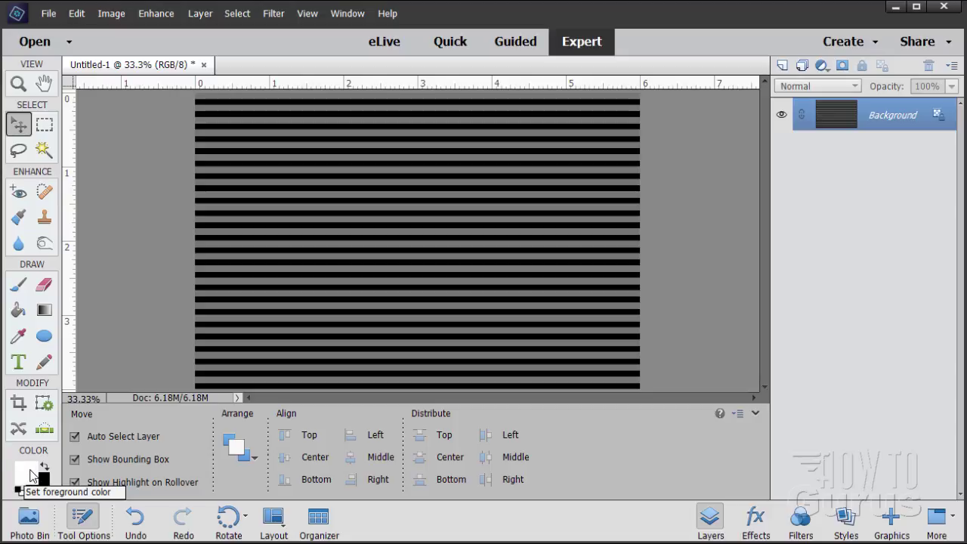
{"action": "left_click", "coordinate": [18, 311]}
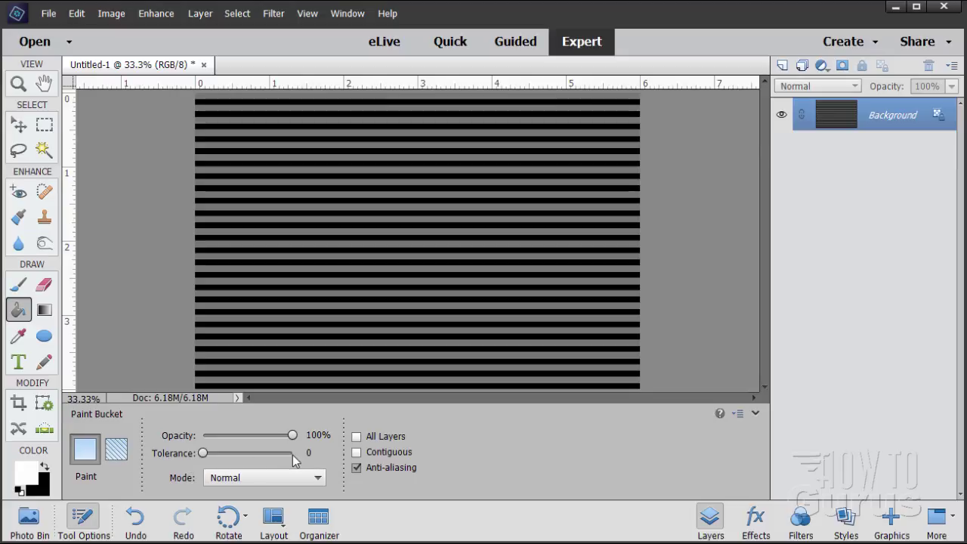
{"action": "left_click", "coordinate": [318, 288]}
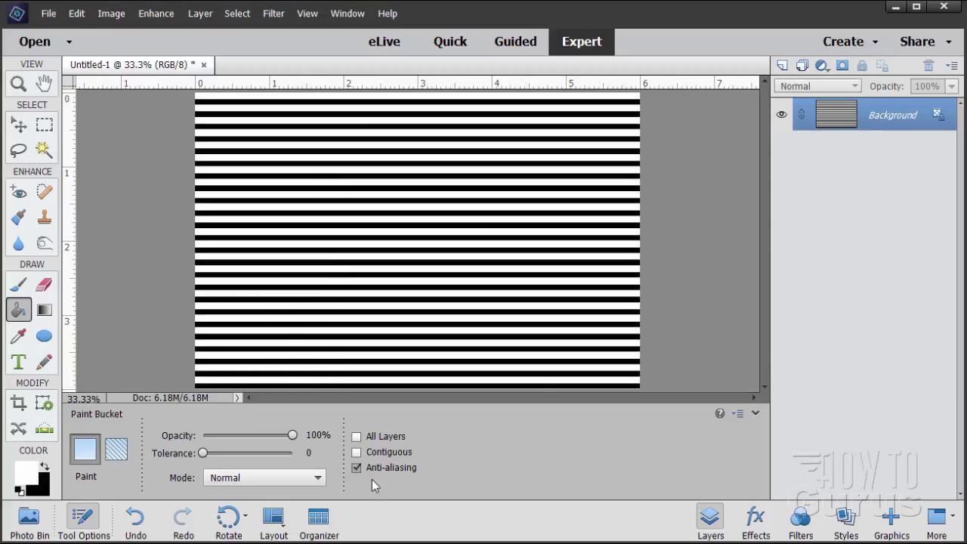
{"action": "left_click", "coordinate": [19, 125]}
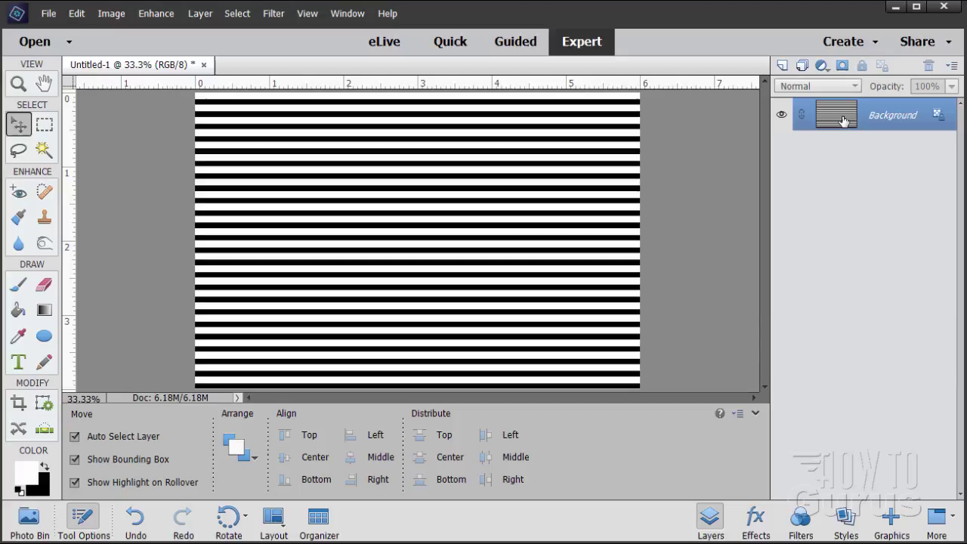
- Duplicate the Background layer and transform the copy to a 69° angle so stripes run diagonally
{"action": "left_click_drag", "start_coordinate": [843, 121], "coordinate": [783, 65]}
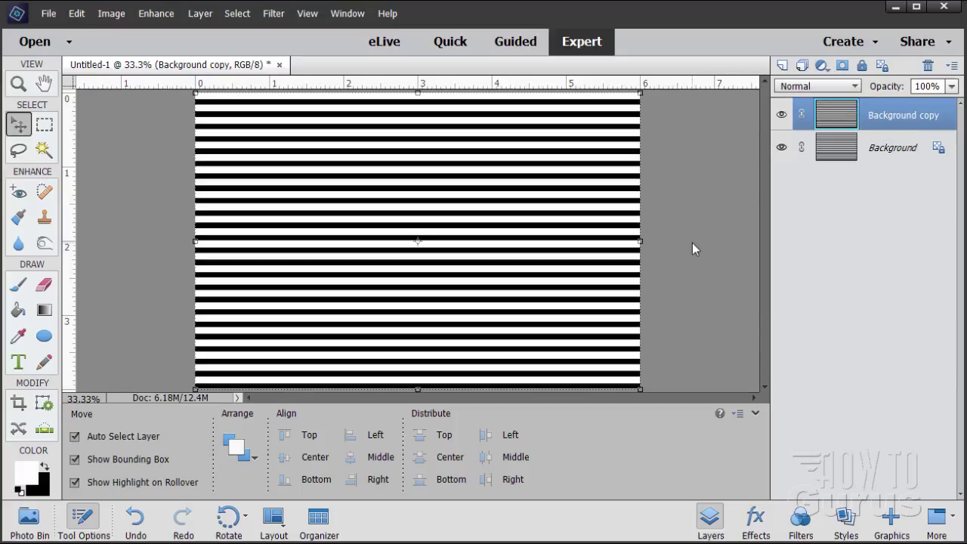
{"action": "left_click", "coordinate": [638, 242]}
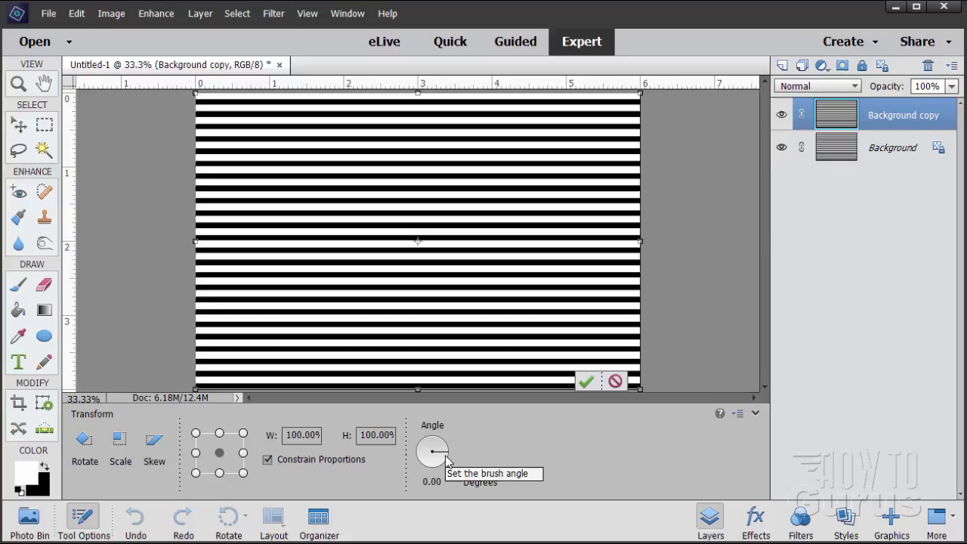
{"action": "left_click", "coordinate": [431, 482]}
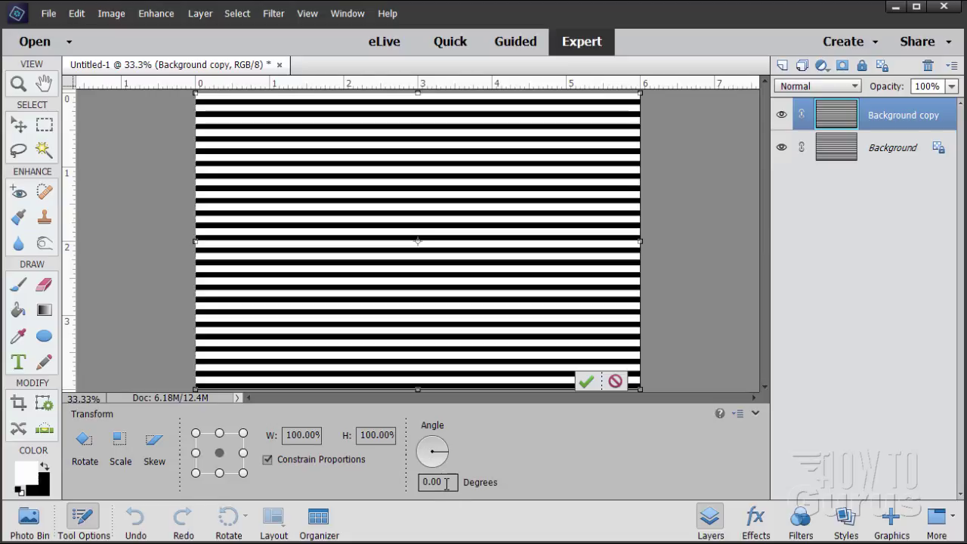
{"action": "type", "text": "69"}
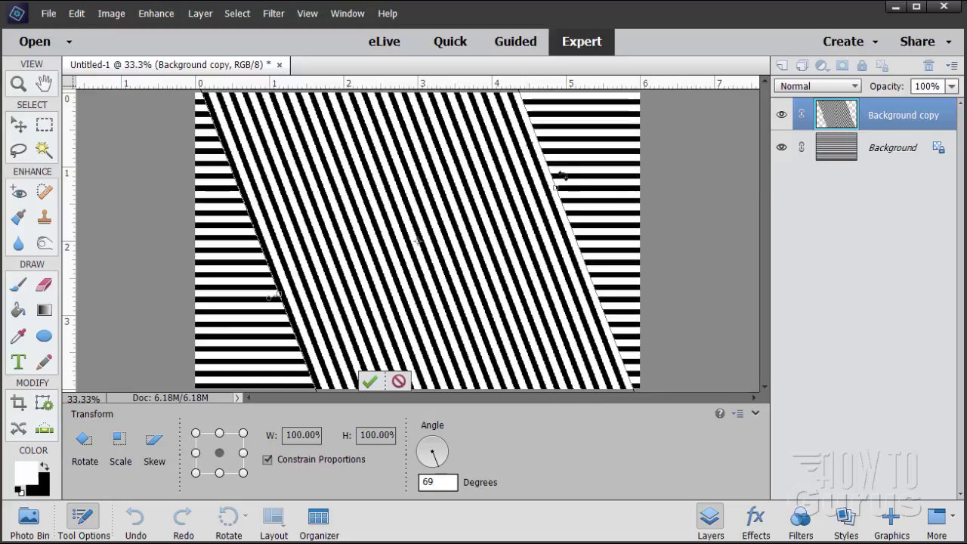
{"action": "left_click", "coordinate": [371, 381]}
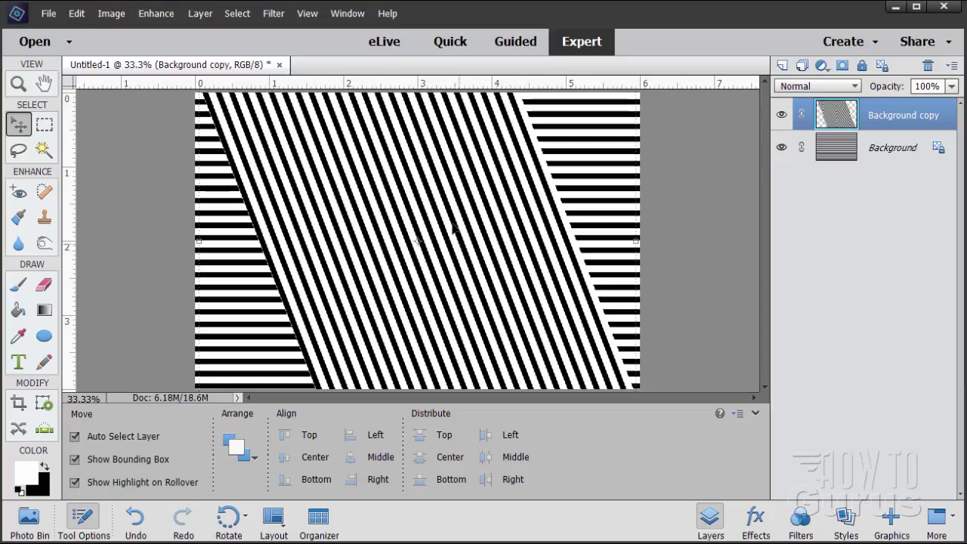
- Set the Background copy layer's blend mode to Exclusion, then select the Background layer
{"action": "left_click", "coordinate": [801, 90]}
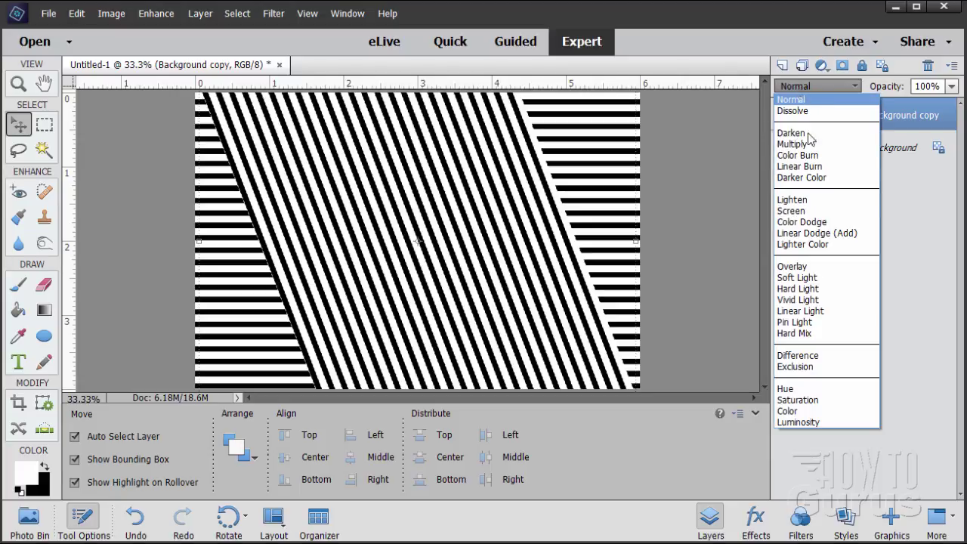
{"action": "left_click", "coordinate": [795, 367]}
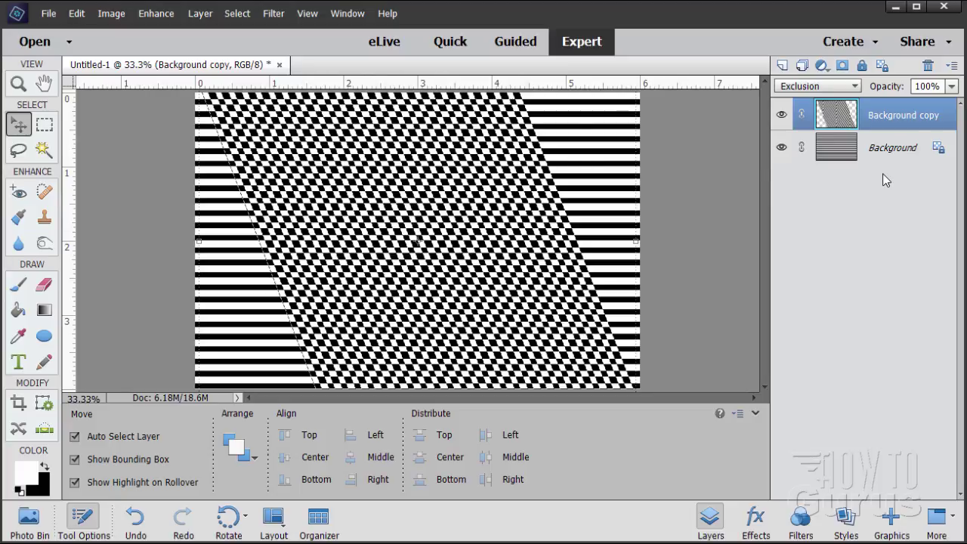
{"action": "left_click", "coordinate": [879, 153]}
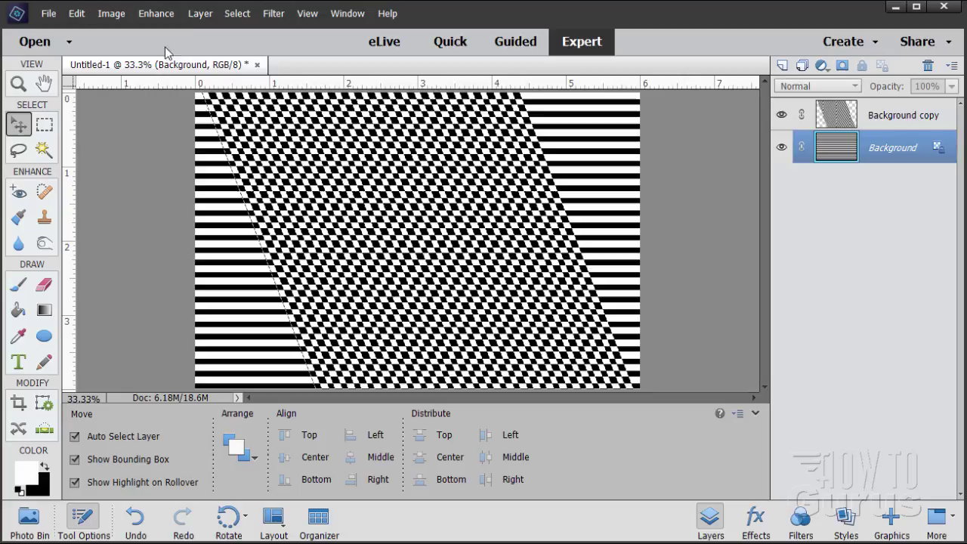
- Add a Gradient Fill 1 layer using the Violet, Green, Orange gradient preset
{"action": "left_click", "coordinate": [201, 13]}
{"action": "mouse_move", "coordinate": [226, 115]}
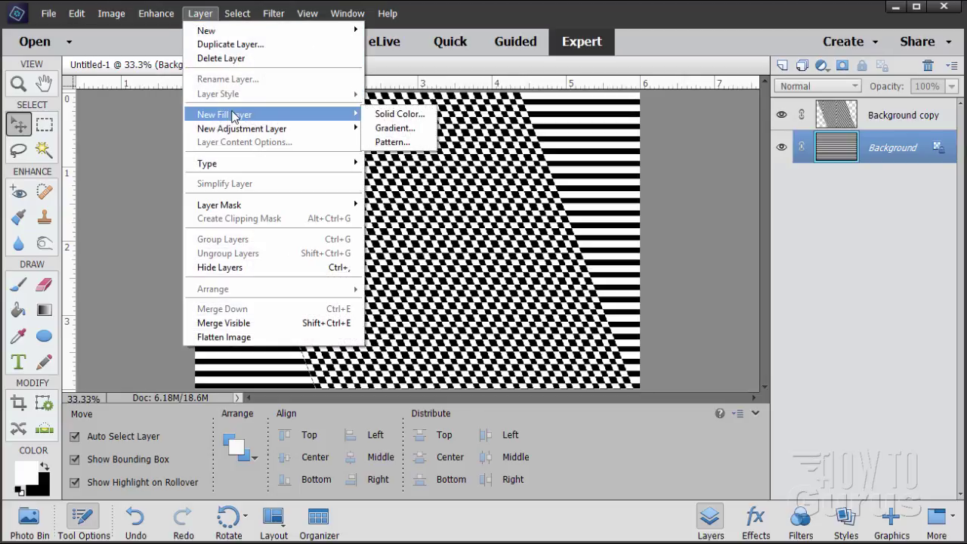
{"action": "left_click", "coordinate": [375, 129]}
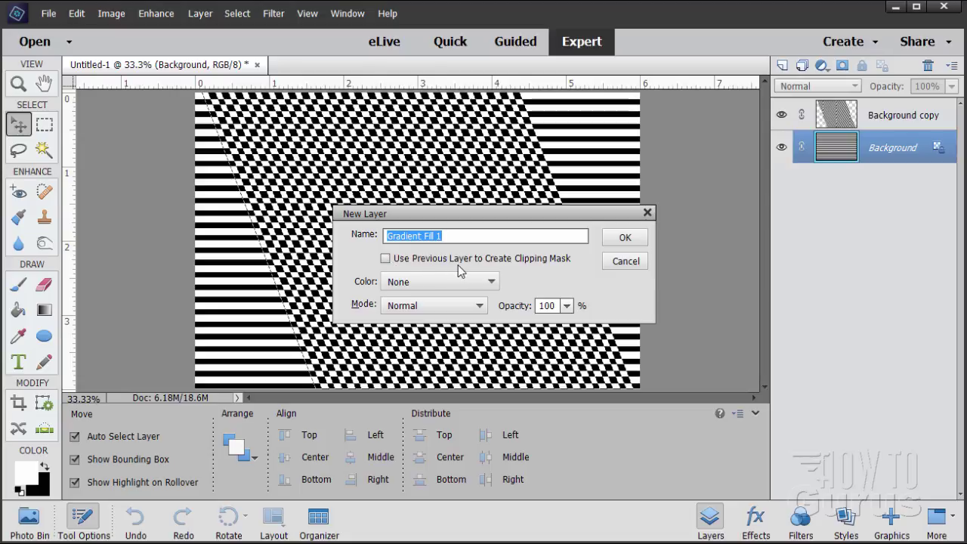
{"action": "left_click", "coordinate": [626, 240]}
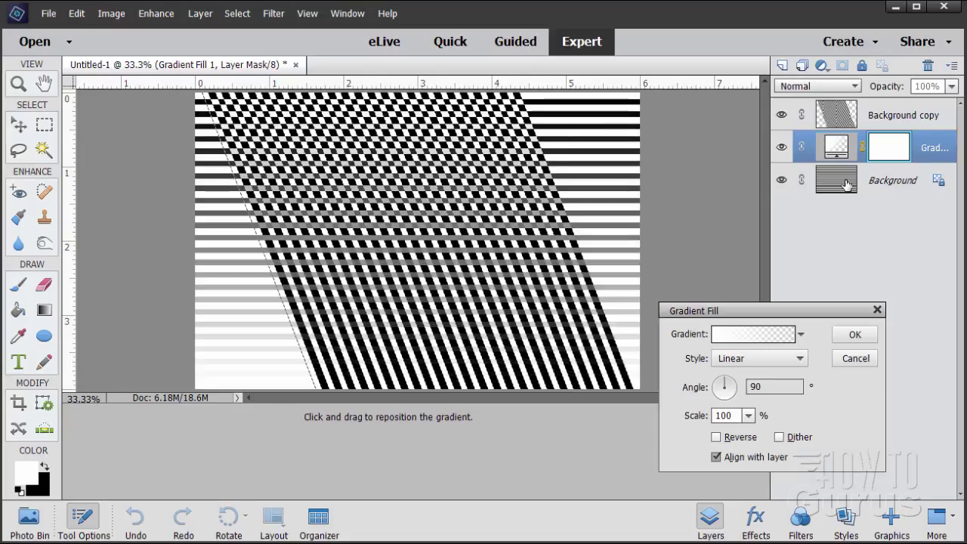
{"action": "left_click", "coordinate": [800, 335]}
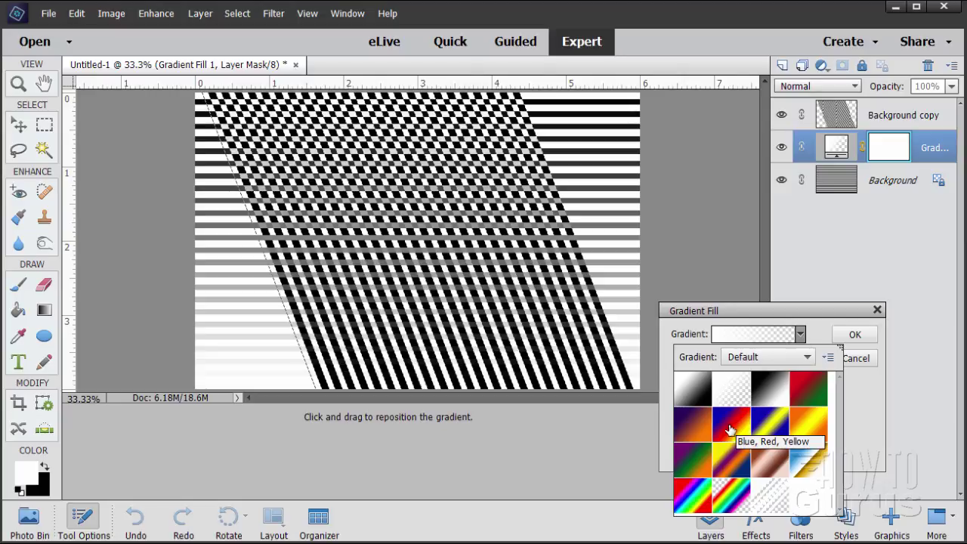
{"action": "left_click", "coordinate": [693, 463]}
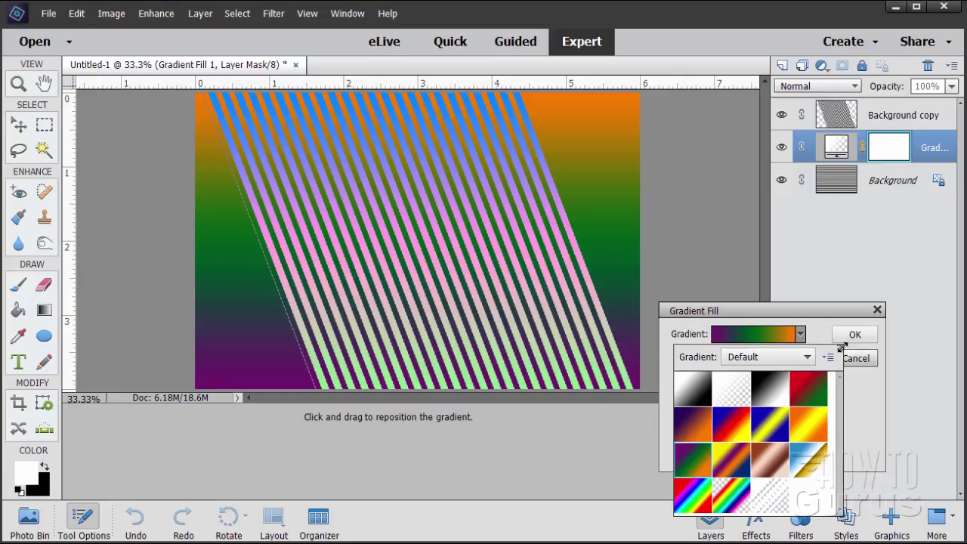
{"action": "left_click", "coordinate": [855, 335]}
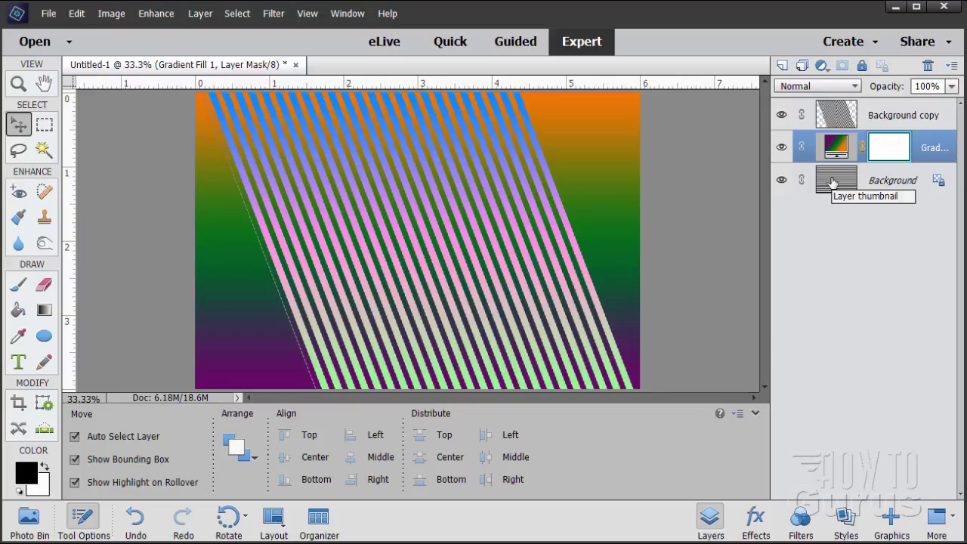
- Switch the Gradient Fill 1 layer's blend mode to Linear Light
{"action": "left_click", "coordinate": [837, 145]}
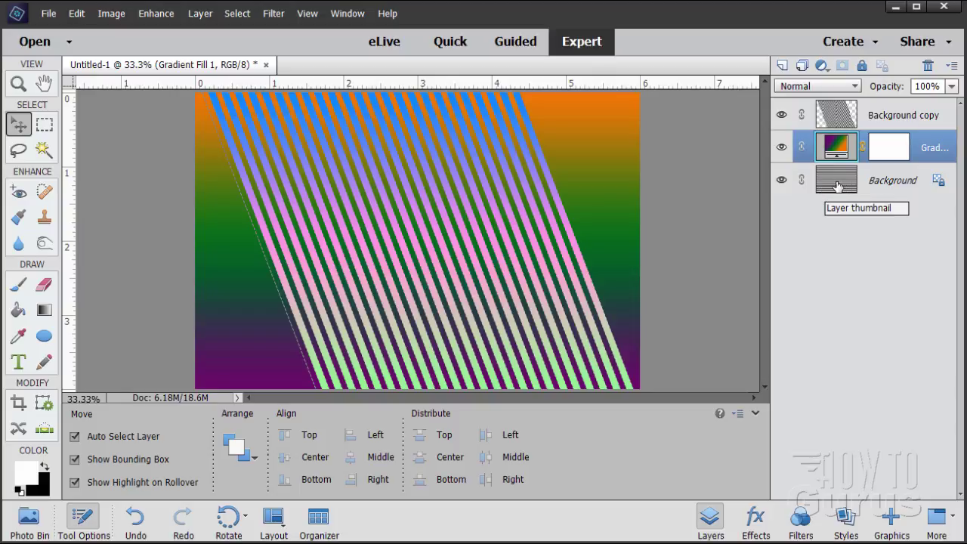
{"action": "left_click", "coordinate": [807, 88]}
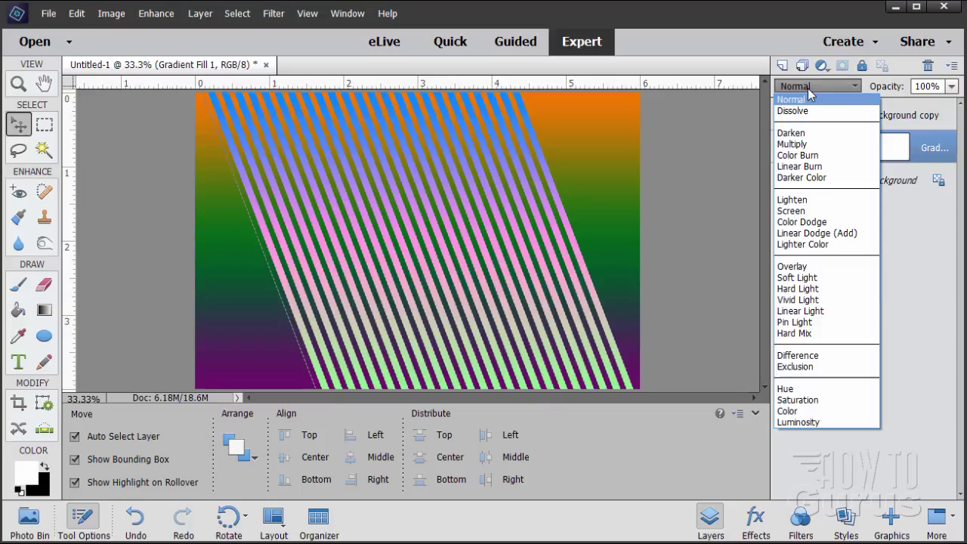
{"action": "left_click", "coordinate": [793, 311]}
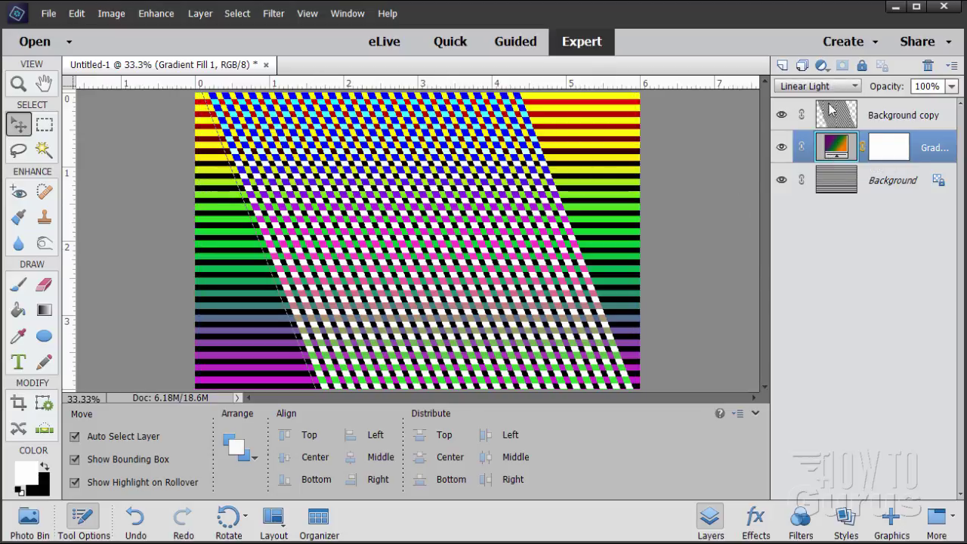
{"action": "left_click", "coordinate": [818, 88]}
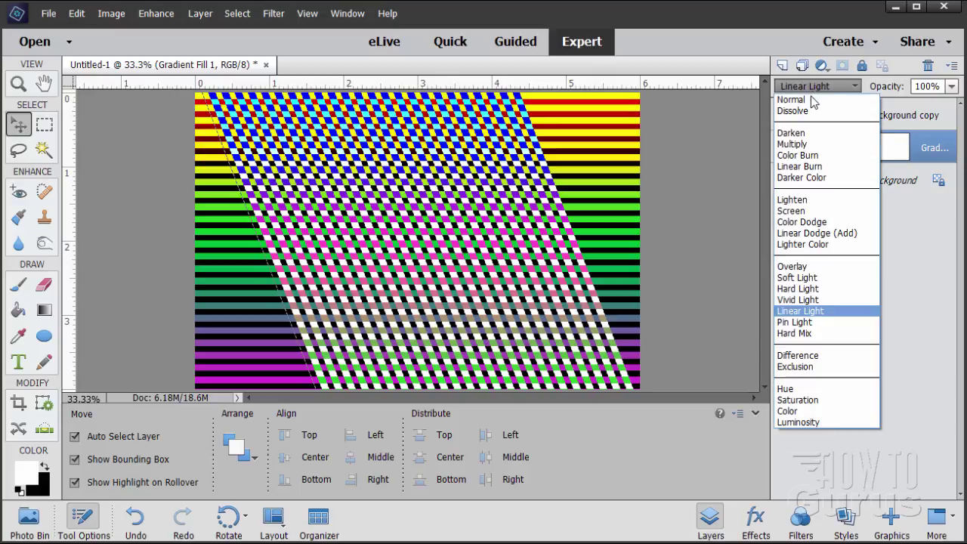
{"action": "left_click", "coordinate": [801, 97]}
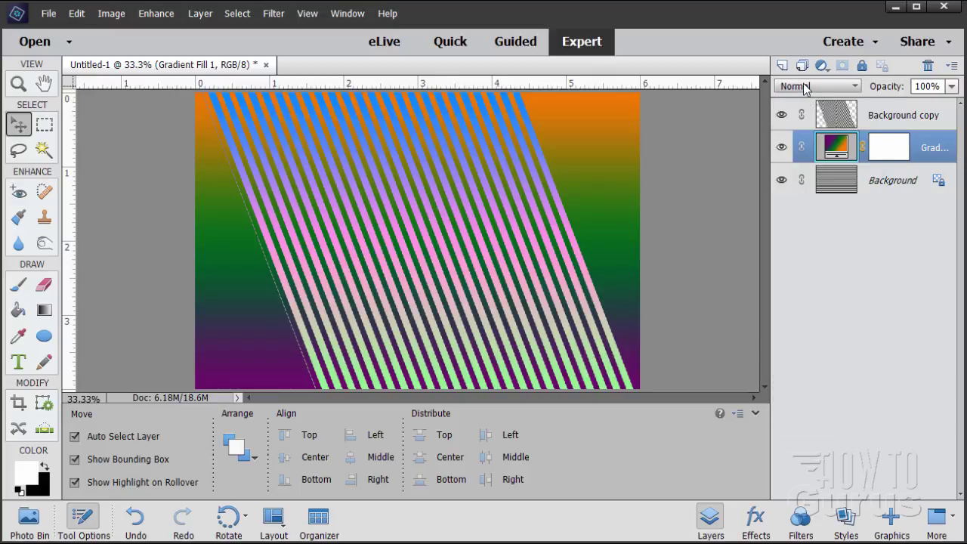
{"action": "scroll", "coordinate": [806, 88], "scroll_direction": "down", "scroll_amount": 1}
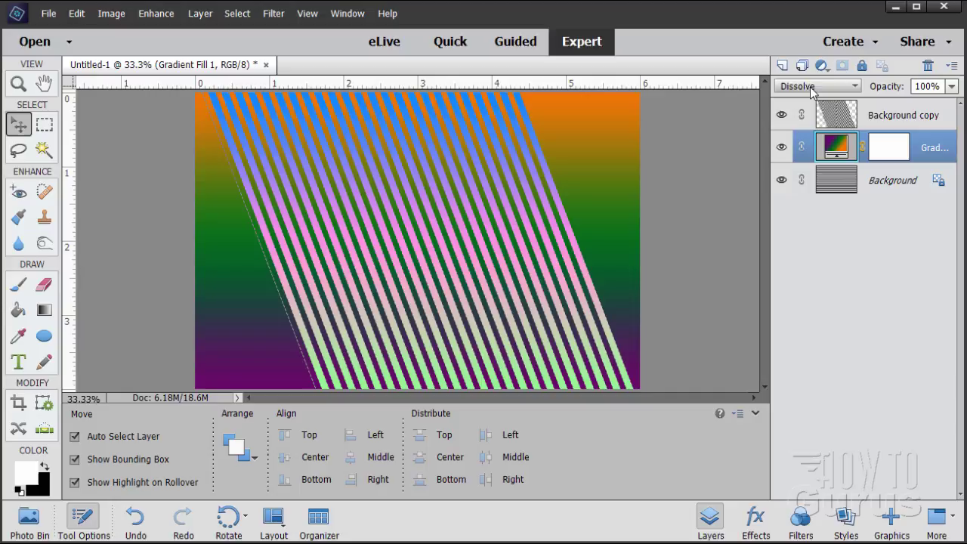
{"action": "scroll", "coordinate": [810, 89], "scroll_direction": "down", "scroll_amount": 1}
{"action": "scroll", "coordinate": [811, 90], "scroll_direction": "down", "scroll_amount": 1}
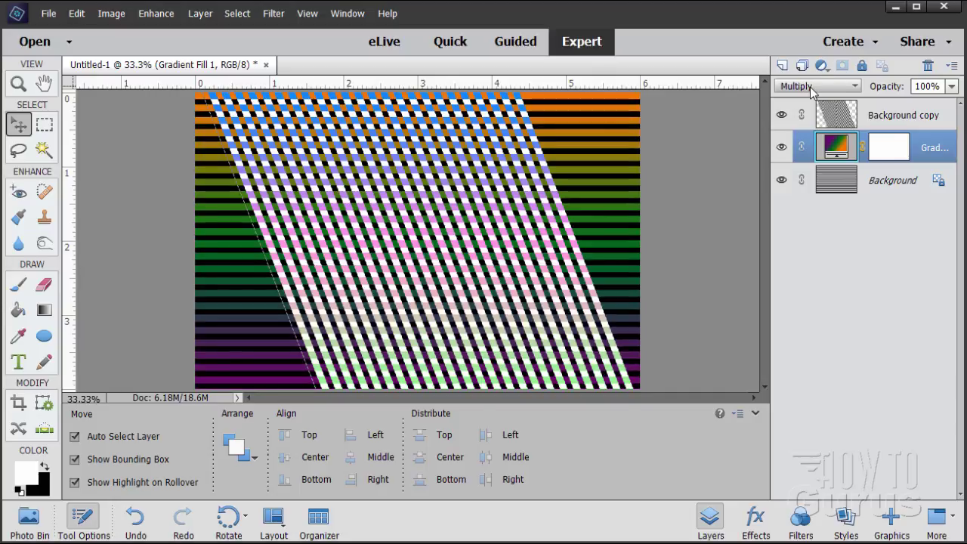
{"action": "scroll", "coordinate": [812, 89], "scroll_direction": "down", "scroll_amount": 3}
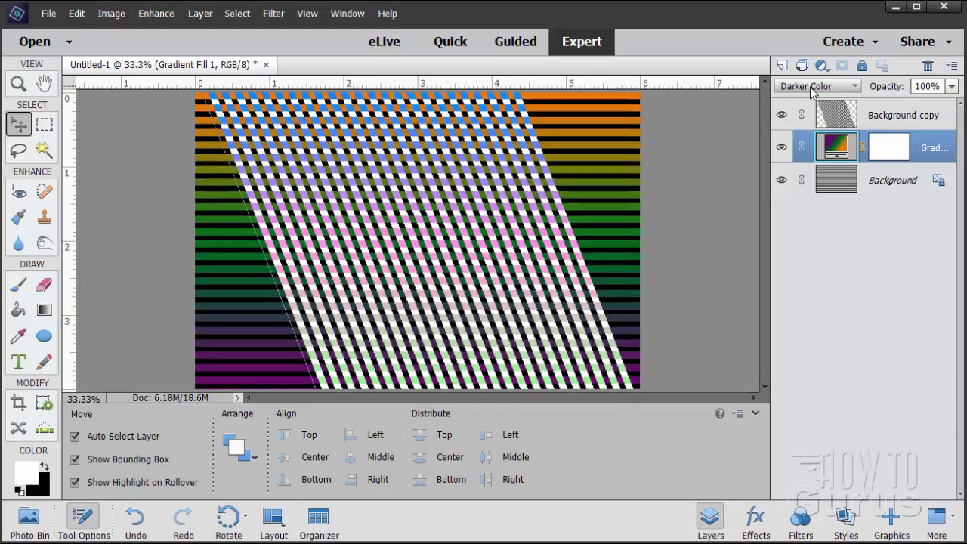
{"action": "scroll", "coordinate": [811, 90], "scroll_direction": "down", "scroll_amount": 3}
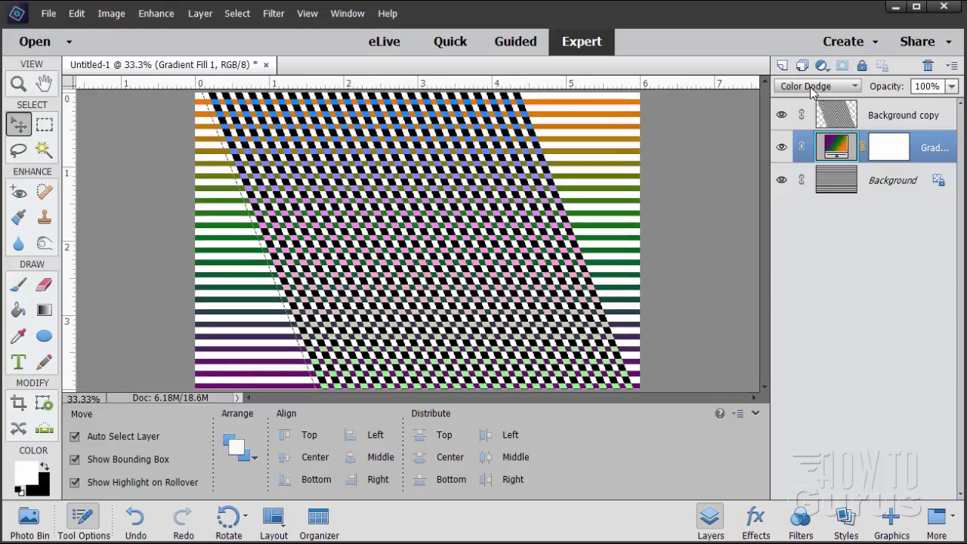
{"action": "scroll", "coordinate": [811, 90], "scroll_direction": "down", "scroll_amount": 2}
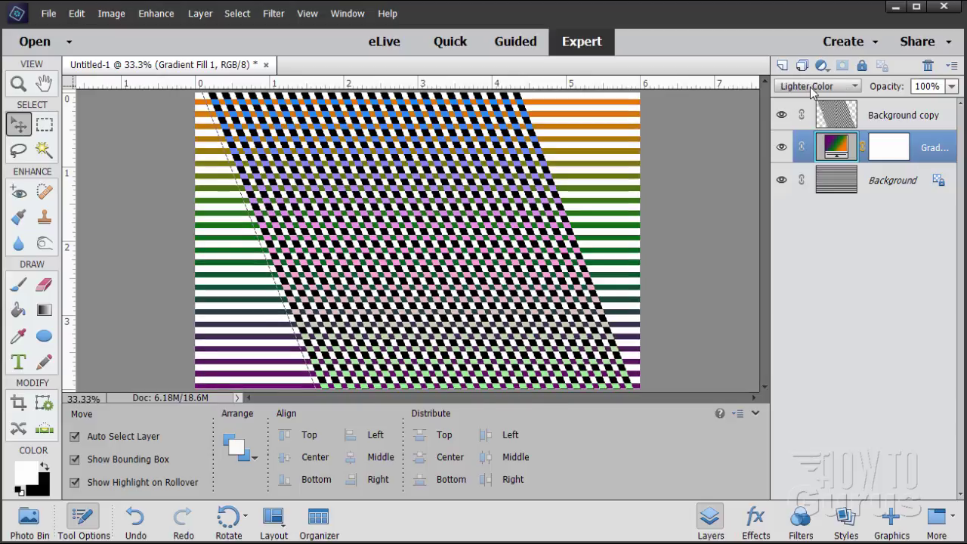
{"action": "scroll", "coordinate": [812, 90], "scroll_direction": "down", "scroll_amount": 2}
{"action": "scroll", "coordinate": [812, 90], "scroll_direction": "down", "scroll_amount": 1}
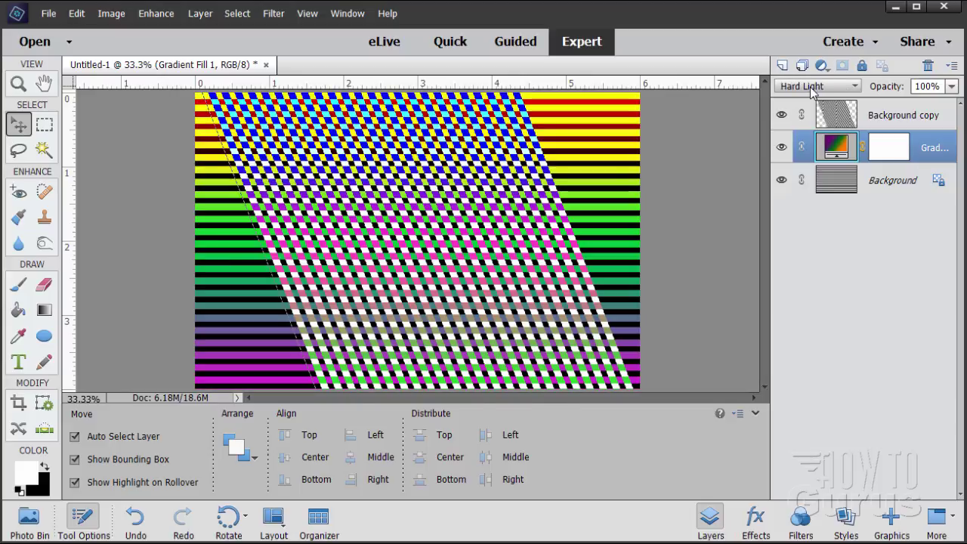
{"action": "scroll", "coordinate": [811, 90], "scroll_direction": "down", "scroll_amount": 2}
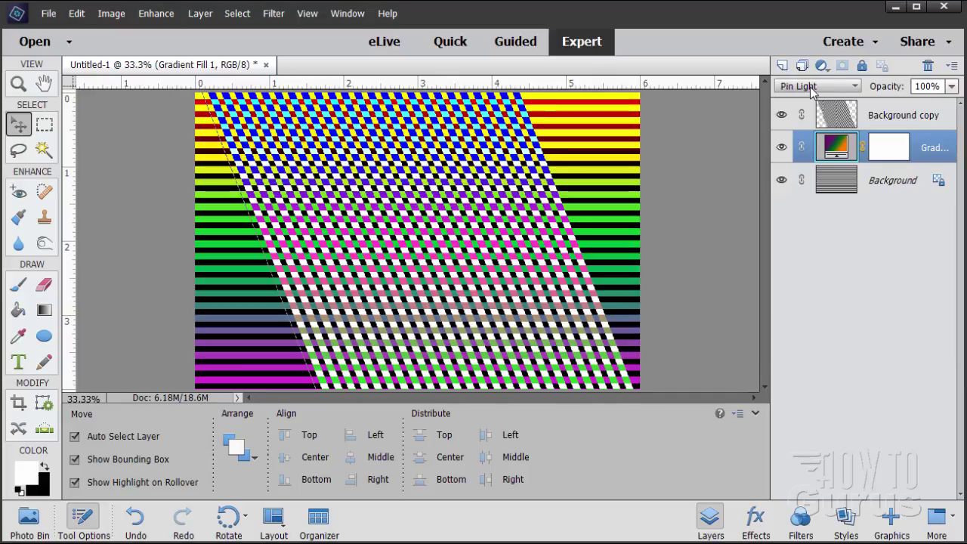
{"action": "scroll", "coordinate": [811, 87], "scroll_direction": "down", "scroll_amount": 4}
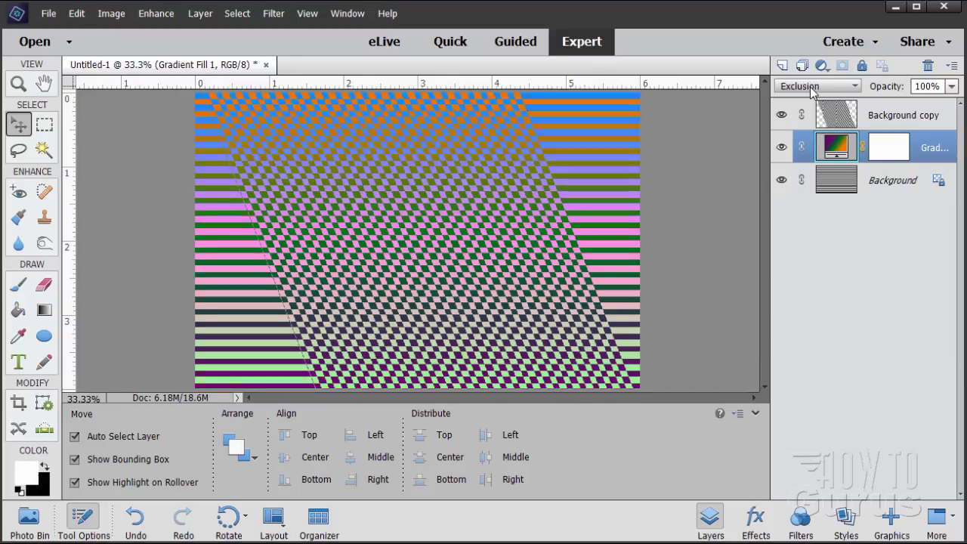
{"action": "left_click", "coordinate": [811, 88]}
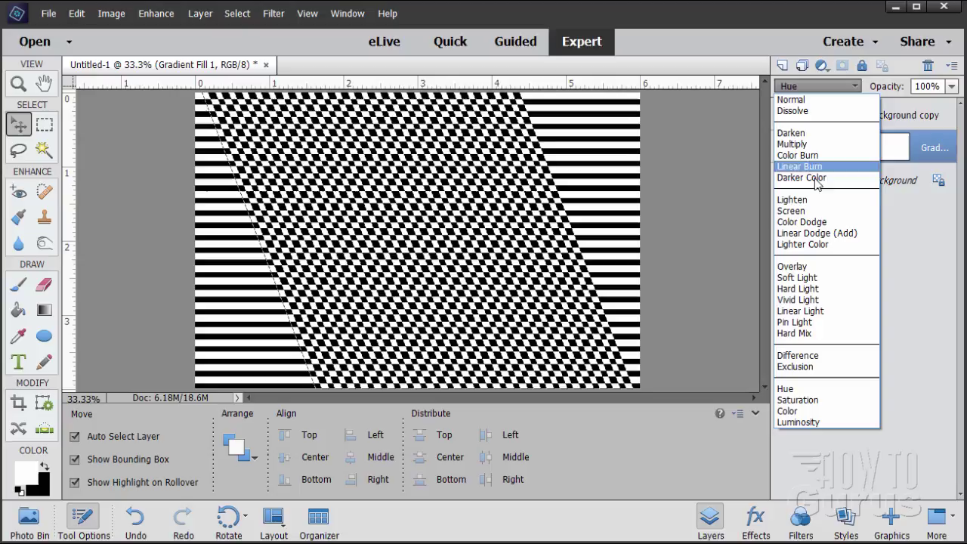
{"action": "left_click", "coordinate": [818, 311]}
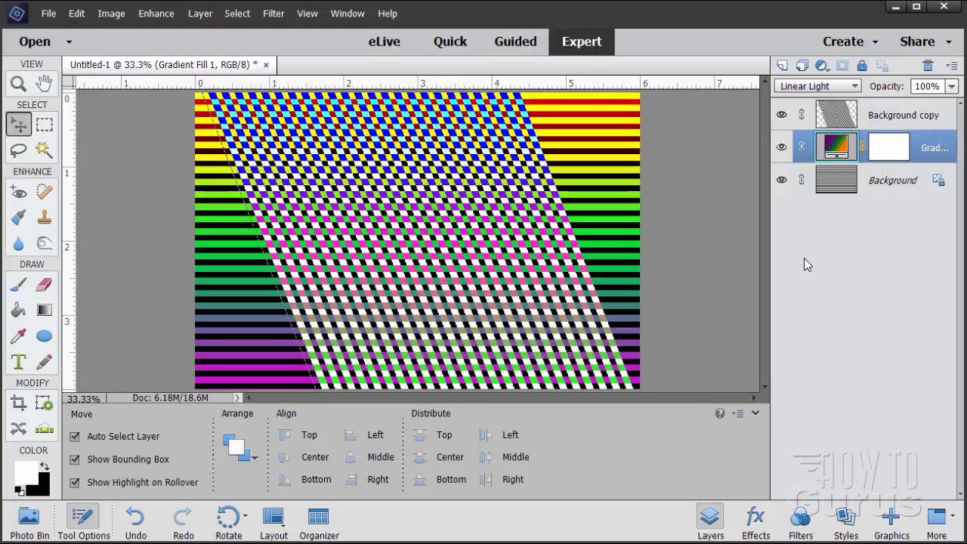
- Reset the Background copy layer to Normal, then change its blend mode to Exclusion
{"action": "left_click", "coordinate": [839, 118]}
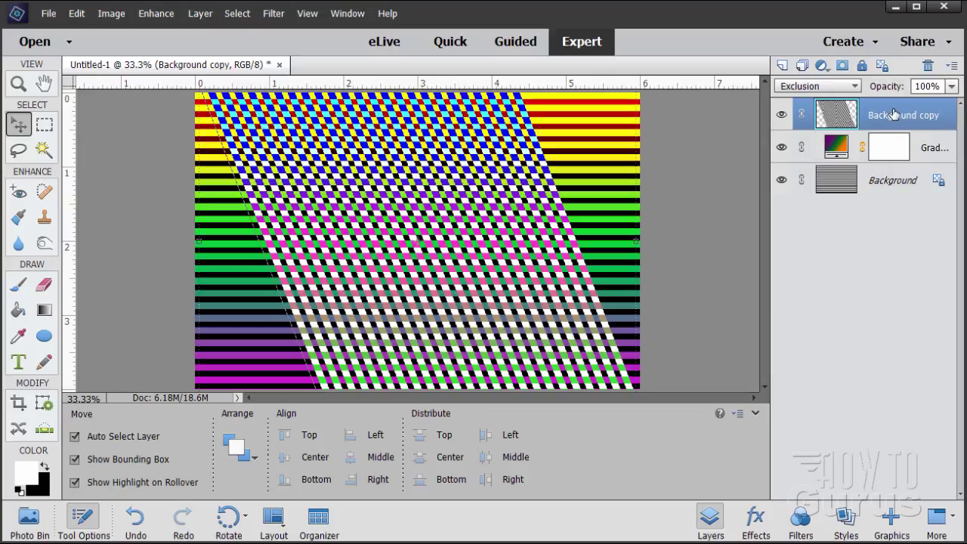
{"action": "left_click", "coordinate": [820, 88]}
{"action": "scroll", "coordinate": [820, 98], "scroll_direction": "up", "scroll_amount": 3}
{"action": "left_click", "coordinate": [804, 102]}
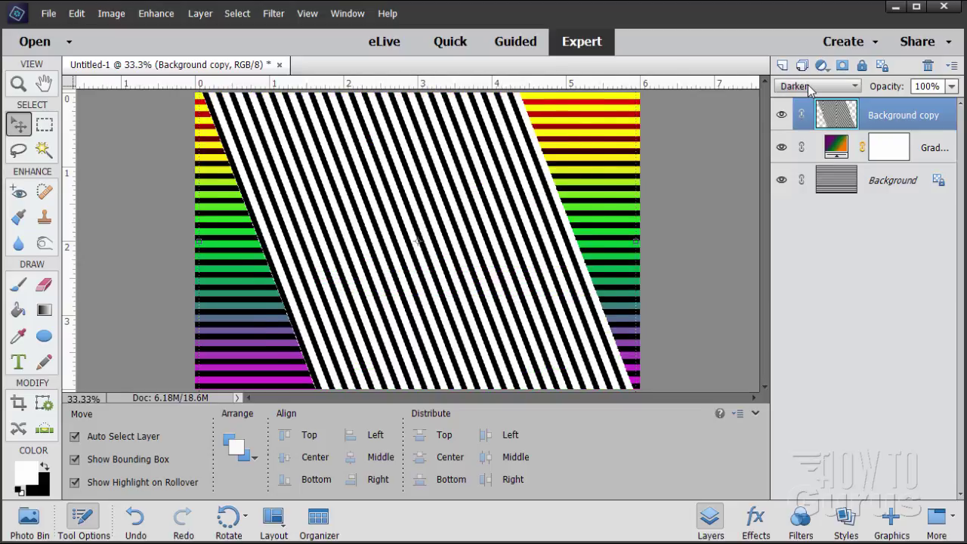
{"action": "scroll", "coordinate": [810, 89], "scroll_direction": "down", "scroll_amount": 2}
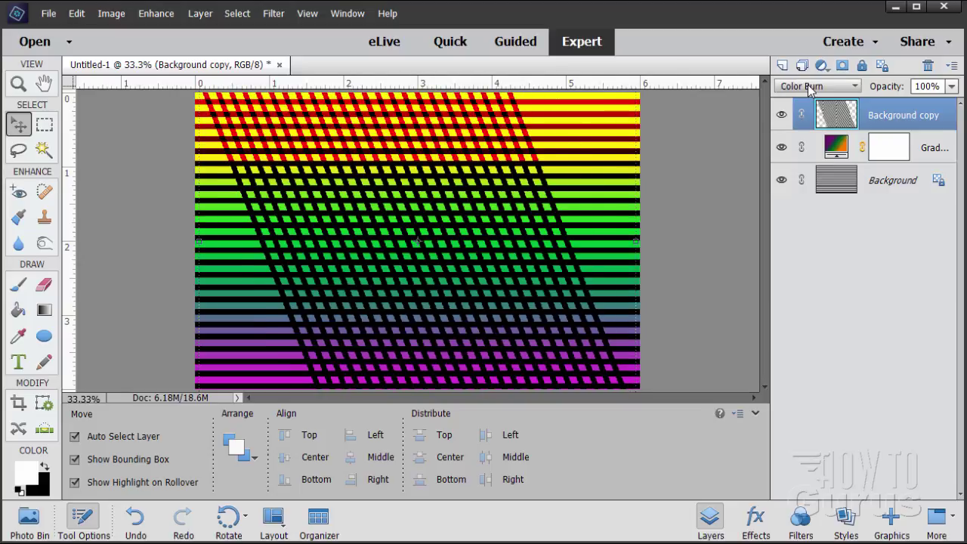
{"action": "scroll", "coordinate": [810, 89], "scroll_direction": "down", "scroll_amount": 3}
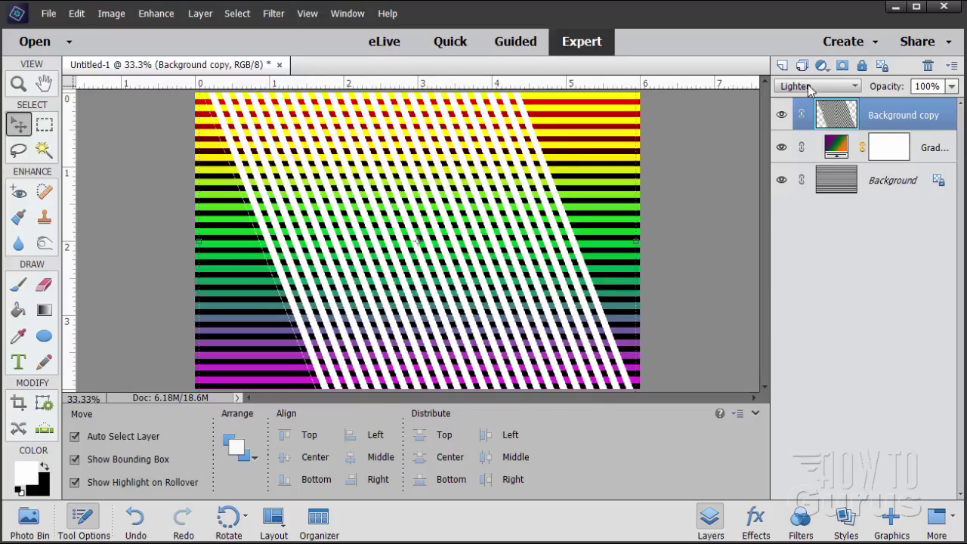
{"action": "scroll", "coordinate": [810, 89], "scroll_direction": "down", "scroll_amount": 3}
{"action": "scroll", "coordinate": [810, 89], "scroll_direction": "down", "scroll_amount": 3}
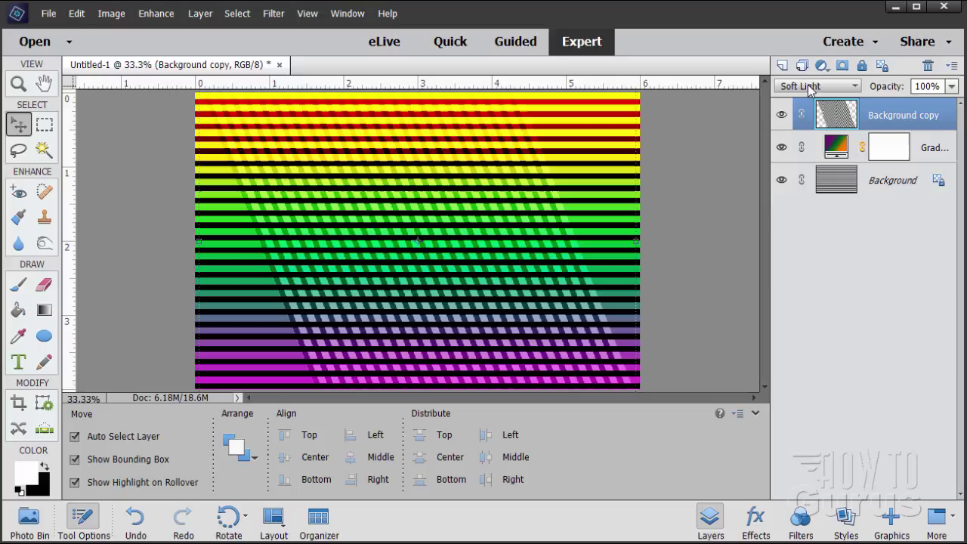
{"action": "scroll", "coordinate": [810, 89], "scroll_direction": "down", "scroll_amount": 3}
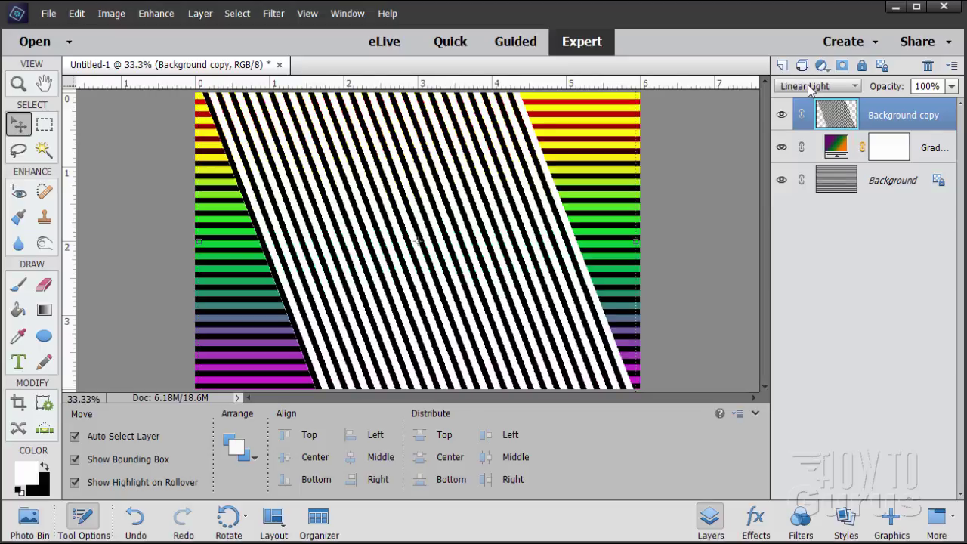
{"action": "scroll", "coordinate": [810, 89], "scroll_direction": "down", "scroll_amount": 1}
{"action": "left_click", "coordinate": [811, 89]}
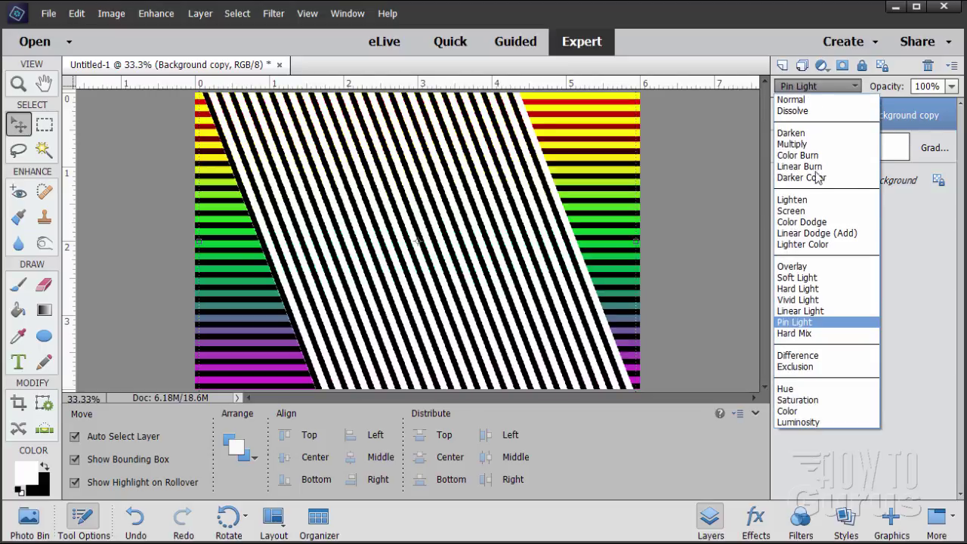
{"action": "left_click", "coordinate": [823, 366]}
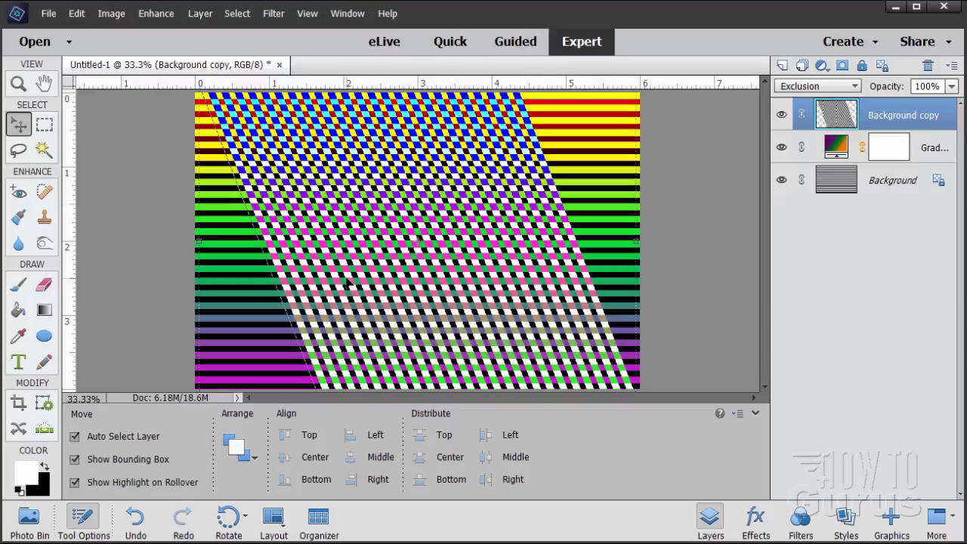
- Drag the girl-1035490_1920.jpg portrait window down to reveal the pop art canvas
{"action": "left_click", "coordinate": [48, 12]}
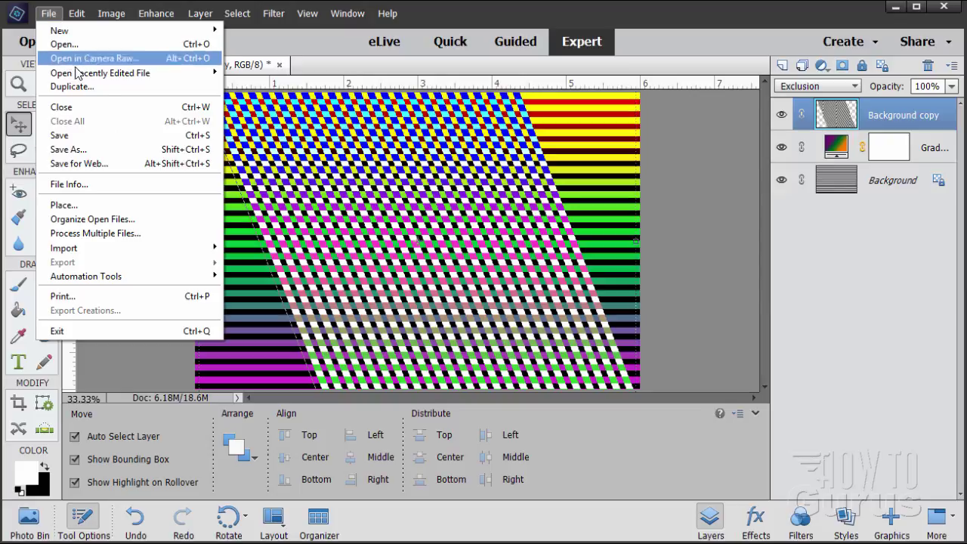
{"action": "mouse_move", "coordinate": [84, 75]}
{"action": "key", "text": "Escape"}
{"action": "key", "text": "Escape"}
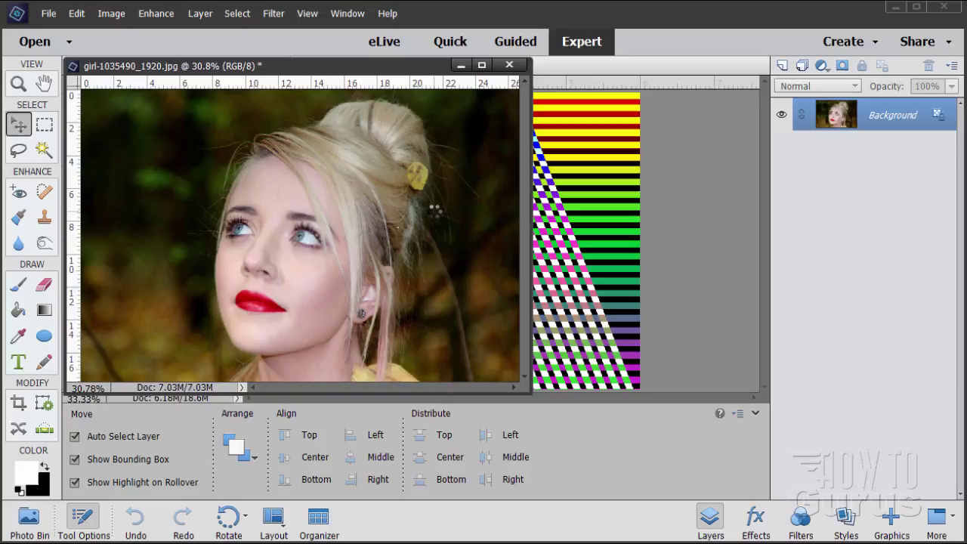
{"action": "left_click_drag", "start_coordinate": [313, 71], "coordinate": [578, 162]}
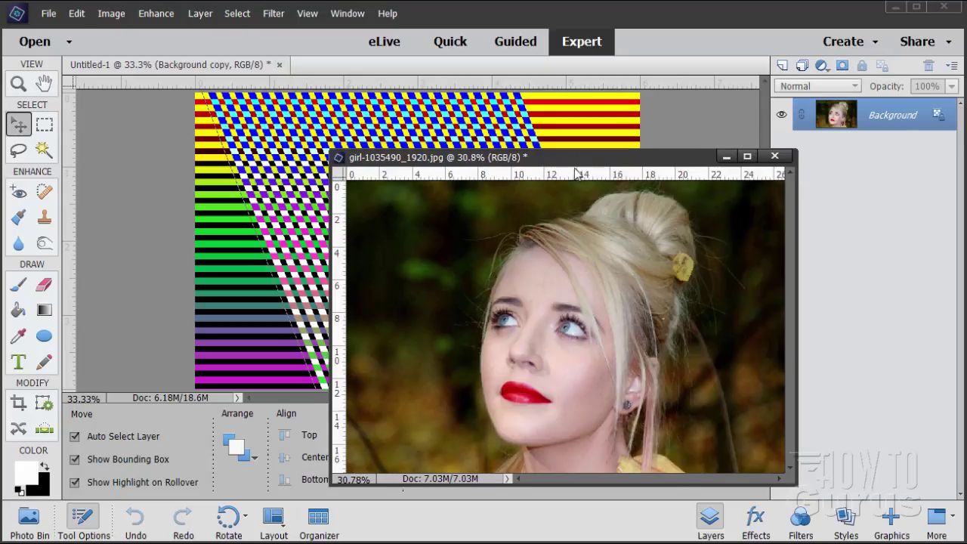
{"action": "left_click_drag", "start_coordinate": [577, 162], "coordinate": [514, 192]}
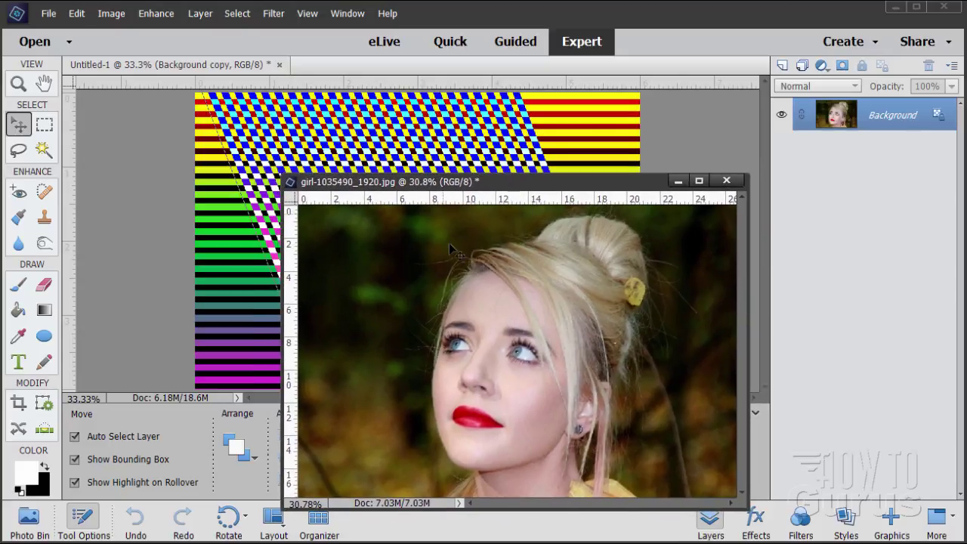
{"action": "left_click", "coordinate": [76, 13]}
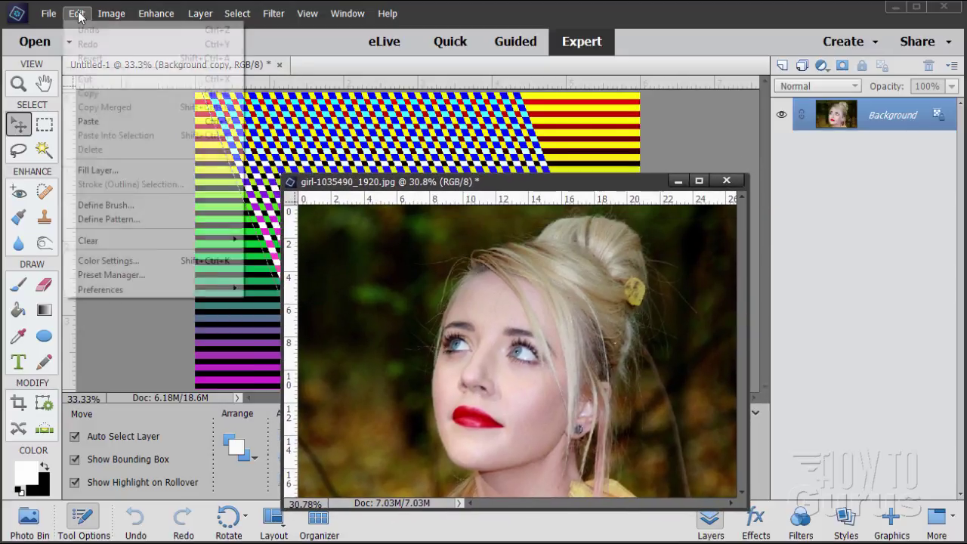
{"action": "mouse_move", "coordinate": [101, 289]}
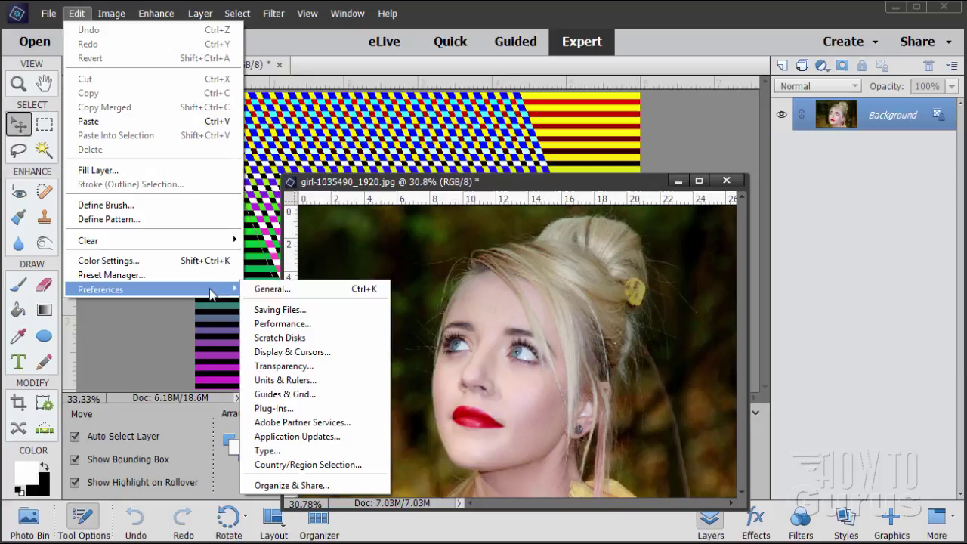
{"action": "left_click", "coordinate": [279, 289]}
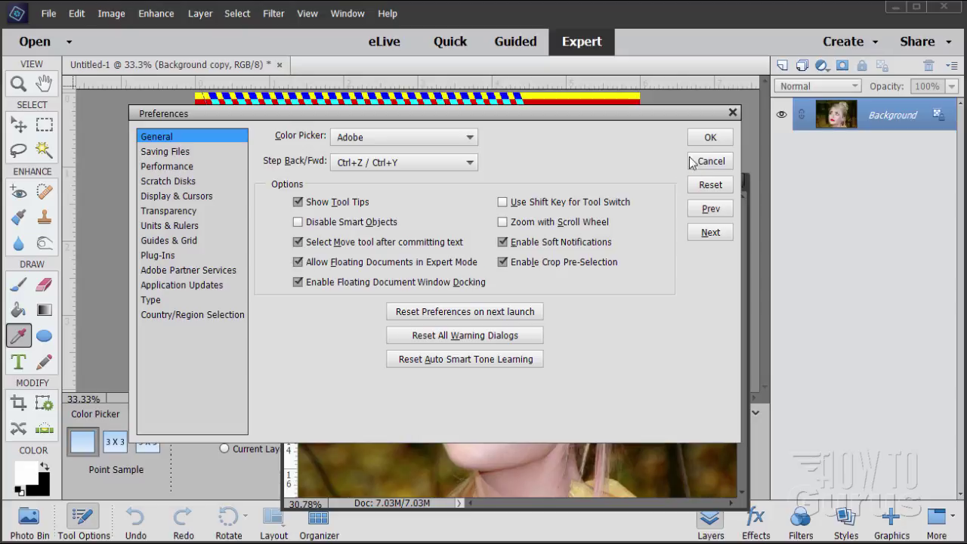
{"action": "left_click", "coordinate": [710, 137]}
{"action": "left_click_drag", "start_coordinate": [572, 186], "coordinate": [627, 204]}
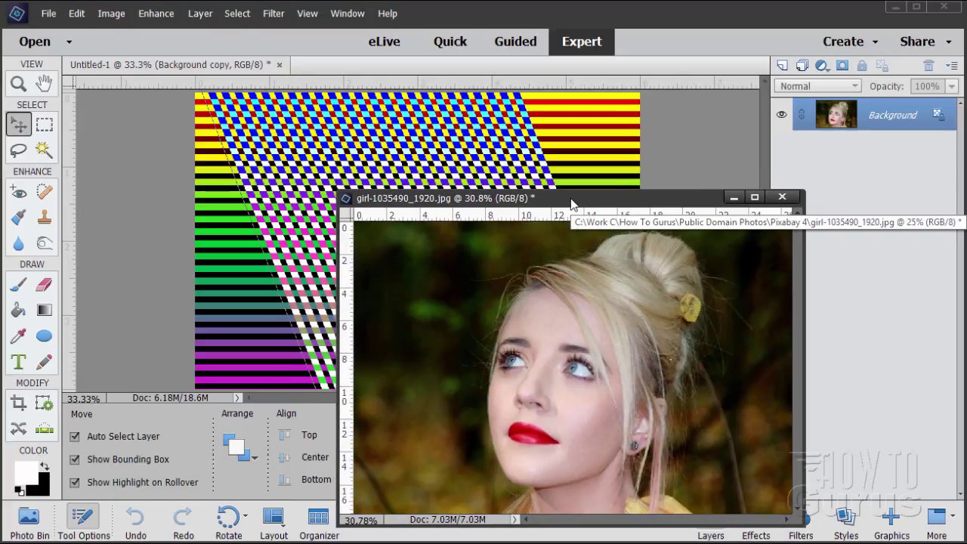
- Copy the portrait onto Untitled-1 as Layer 1, close the original, and scale it to 93.98%
{"action": "left_click_drag", "start_coordinate": [846, 114], "coordinate": [443, 153]}
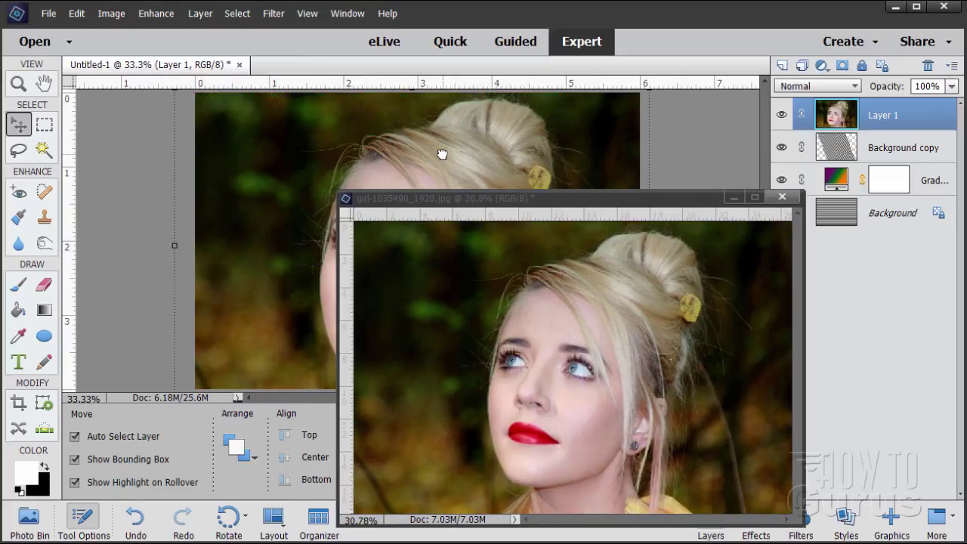
{"action": "left_click", "coordinate": [783, 198]}
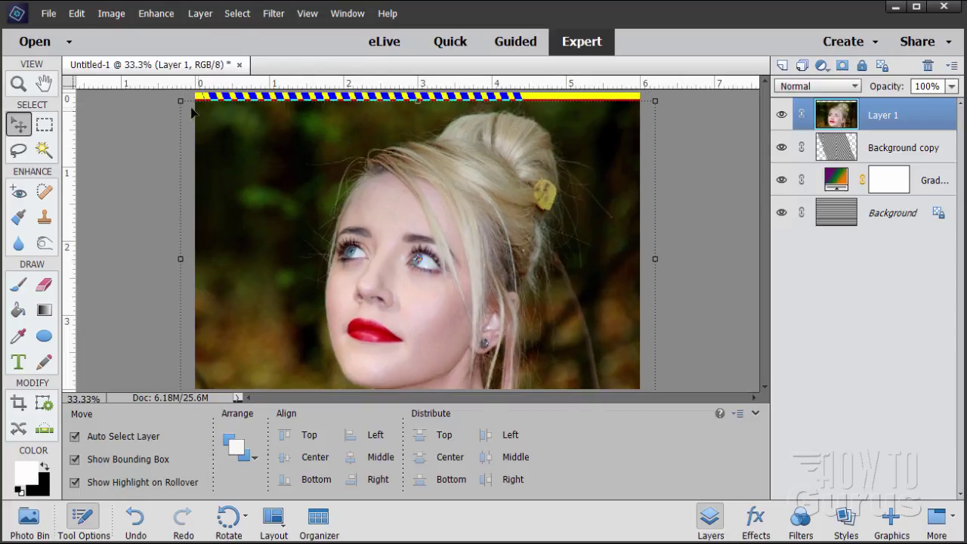
{"action": "left_click_drag", "start_coordinate": [180, 101], "coordinate": [240, 151]}
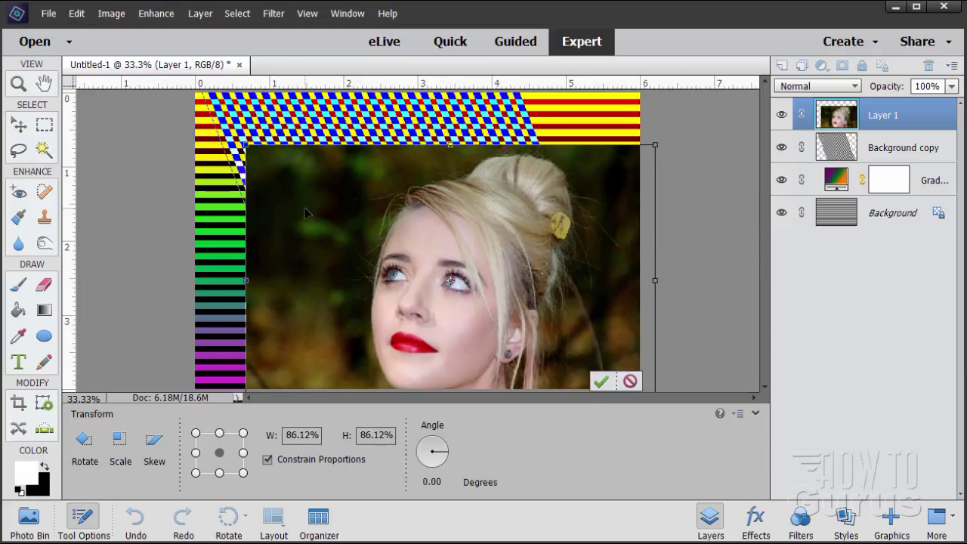
{"action": "left_click_drag", "start_coordinate": [301, 211], "coordinate": [272, 163]}
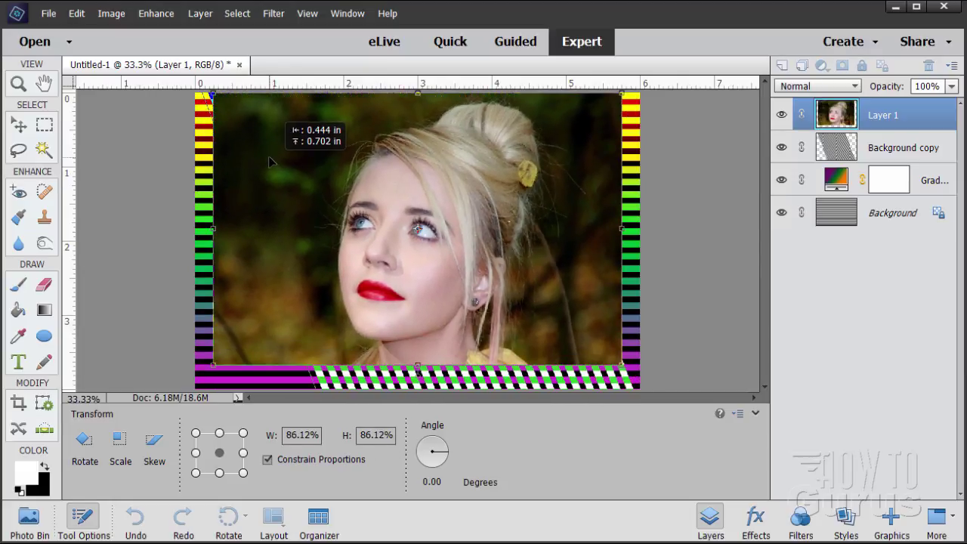
{"action": "left_click_drag", "start_coordinate": [621, 365], "coordinate": [652, 397]}
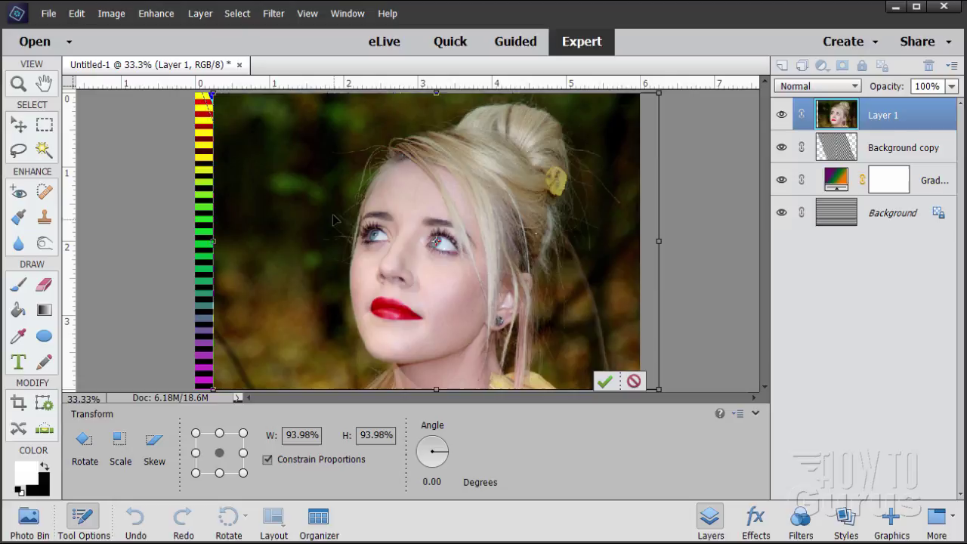
{"action": "mouse_move", "coordinate": [335, 219]}
{"action": "left_mouse_down"}
{"action": "mouse_move", "coordinate": [335, 278]}
{"action": "mouse_move", "coordinate": [335, 230]}
{"action": "left_mouse_up"}
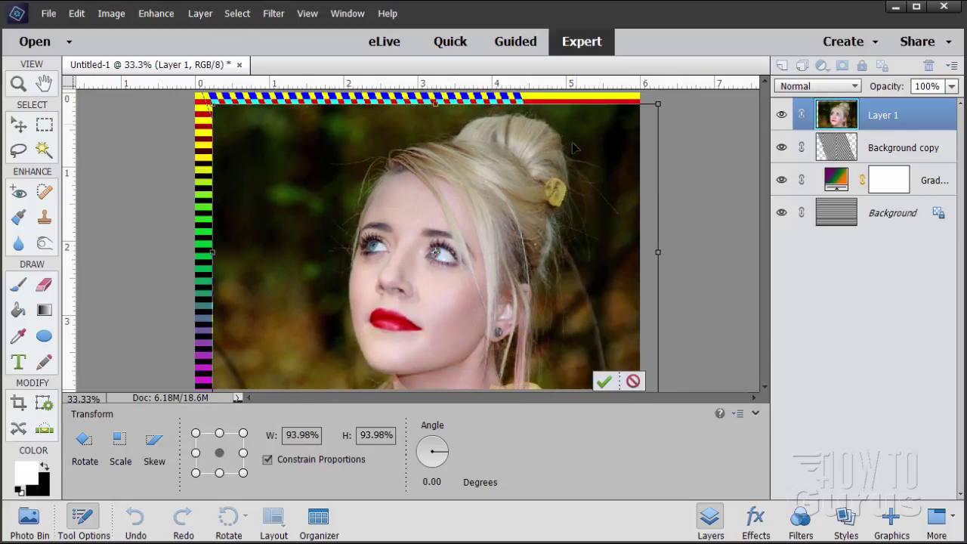
{"action": "left_click_drag", "start_coordinate": [428, 182], "coordinate": [552, 145]}
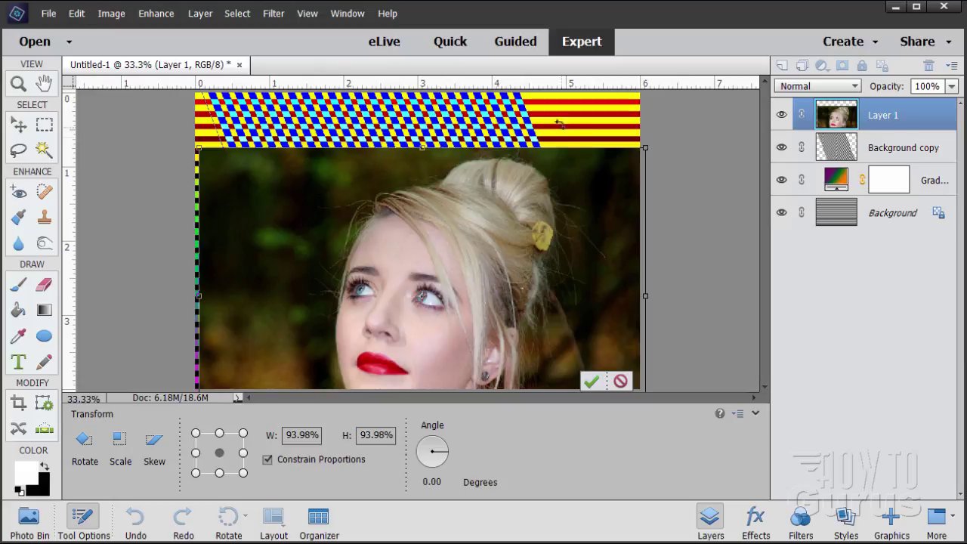
{"action": "left_click_drag", "start_coordinate": [341, 247], "coordinate": [330, 193]}
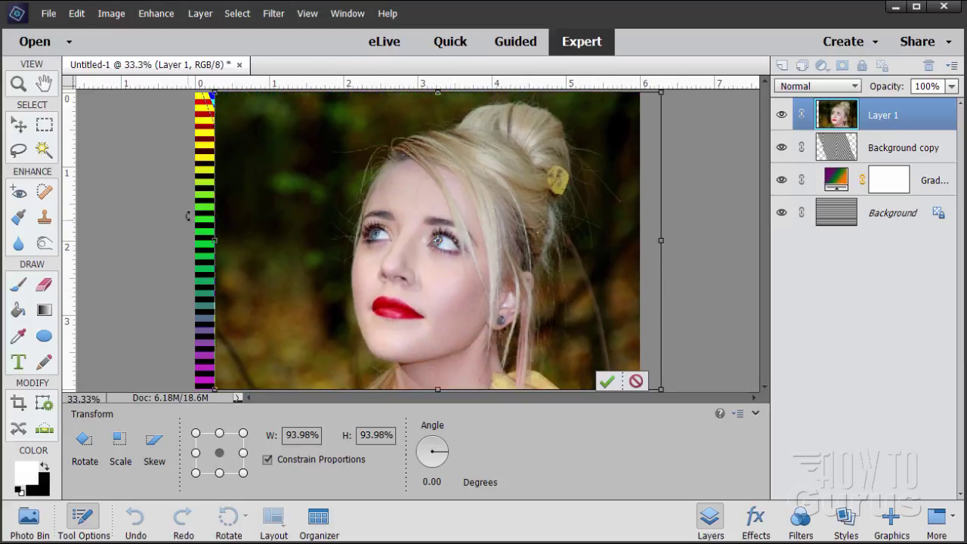
{"action": "left_click", "coordinate": [610, 382]}
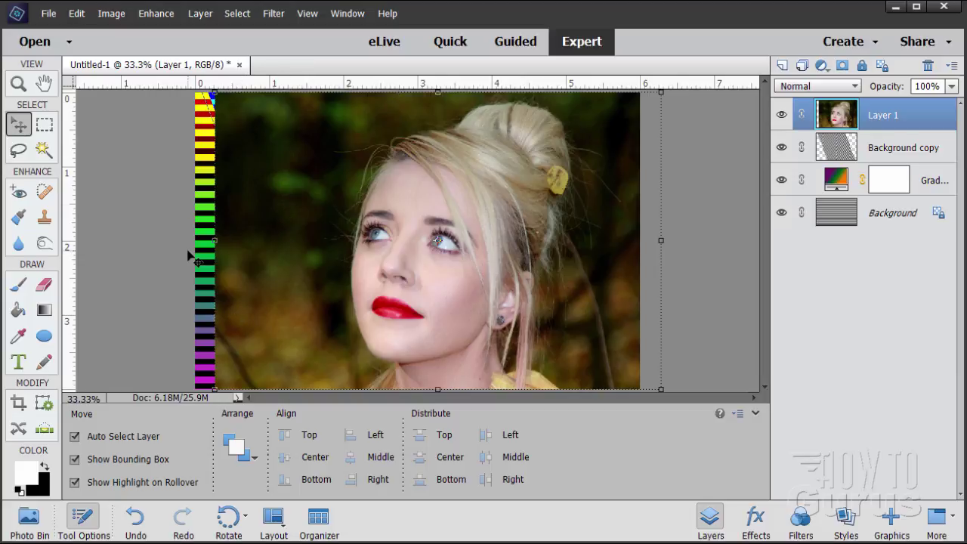
- Lasso a fresh outline around the girl's head, hair and neck, leaving the mode on Subtract
{"action": "left_click", "coordinate": [21, 151]}
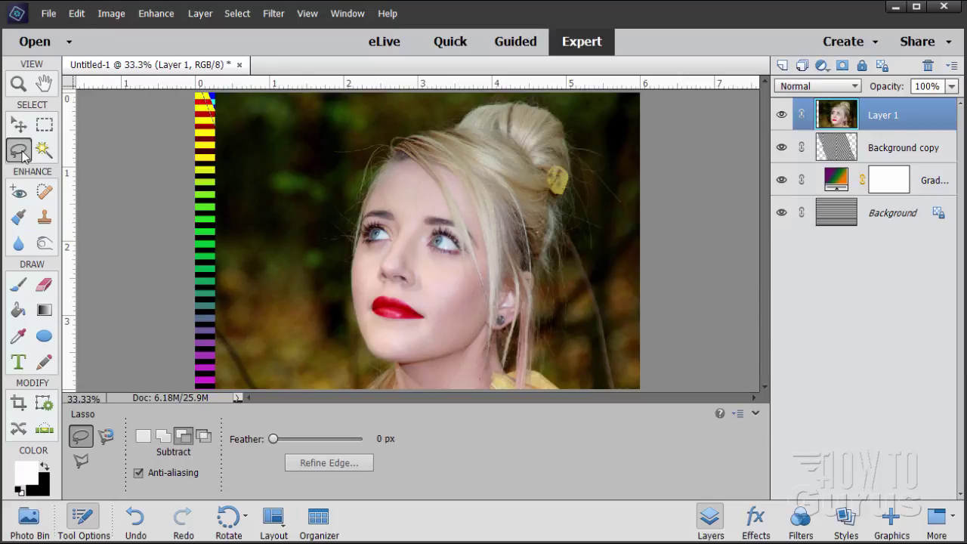
{"action": "left_click", "coordinate": [146, 439]}
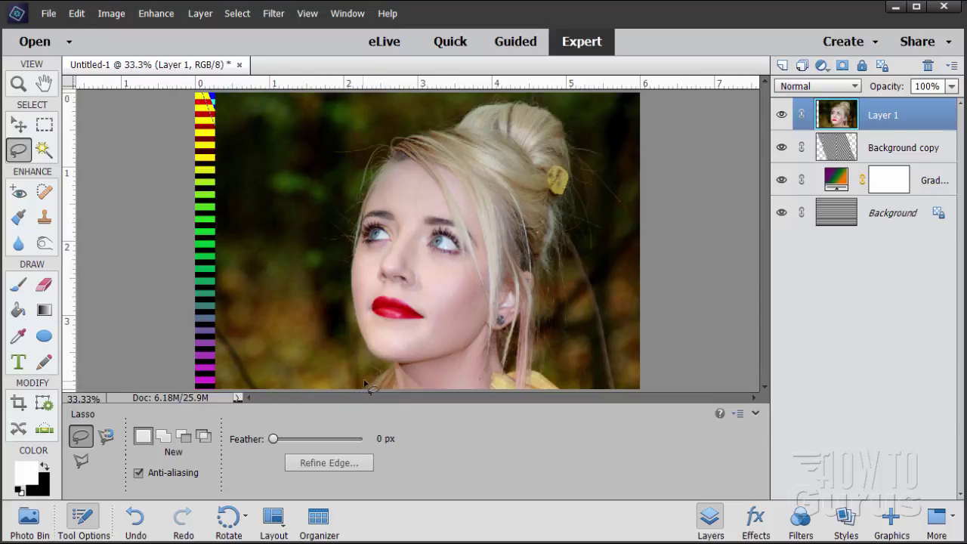
{"action": "mouse_move", "coordinate": [362, 388]}
{"action": "left_mouse_down"}
{"action": "mouse_move", "coordinate": [386, 369]}
{"action": "mouse_move", "coordinate": [363, 353]}
{"action": "mouse_move", "coordinate": [345, 282]}
{"action": "mouse_move", "coordinate": [356, 204]}
{"action": "mouse_move", "coordinate": [386, 136]}
{"action": "mouse_move", "coordinate": [491, 101]}
{"action": "mouse_move", "coordinate": [532, 98]}
{"action": "mouse_move", "coordinate": [561, 112]}
{"action": "mouse_move", "coordinate": [574, 134]}
{"action": "mouse_move", "coordinate": [576, 173]}
{"action": "mouse_move", "coordinate": [554, 259]}
{"action": "mouse_move", "coordinate": [540, 272]}
{"action": "mouse_move", "coordinate": [535, 354]}
{"action": "mouse_move", "coordinate": [579, 417]}
{"action": "mouse_move", "coordinate": [367, 393]}
{"action": "left_mouse_up"}
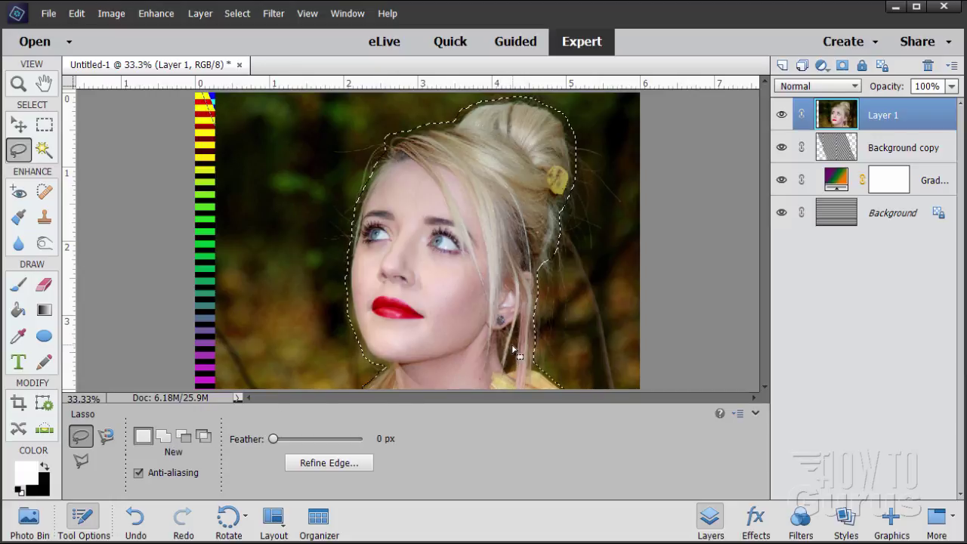
{"action": "left_click", "coordinate": [184, 438]}
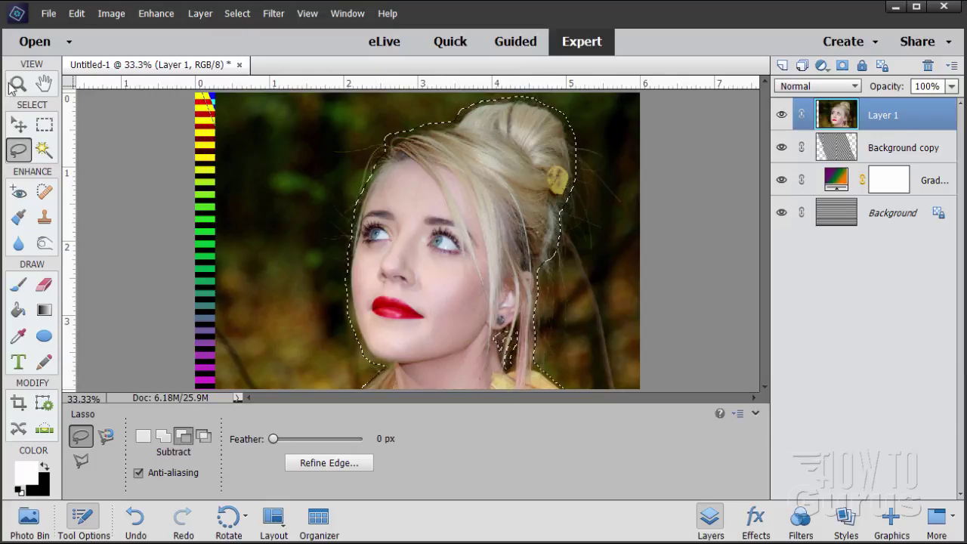
- Open Refine Edge with a refine brush size of 50 and the Overlay preview
{"action": "left_click", "coordinate": [244, 17]}
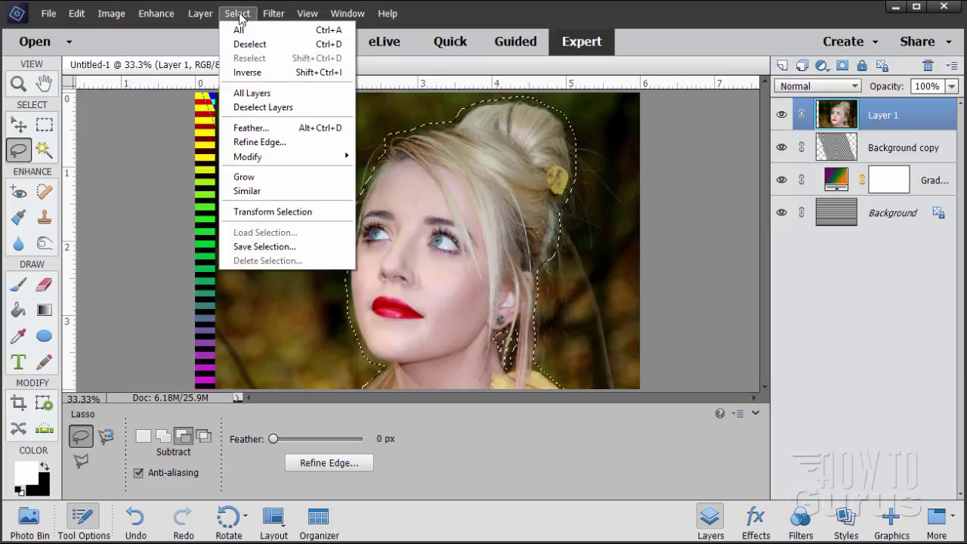
{"action": "left_click", "coordinate": [260, 142]}
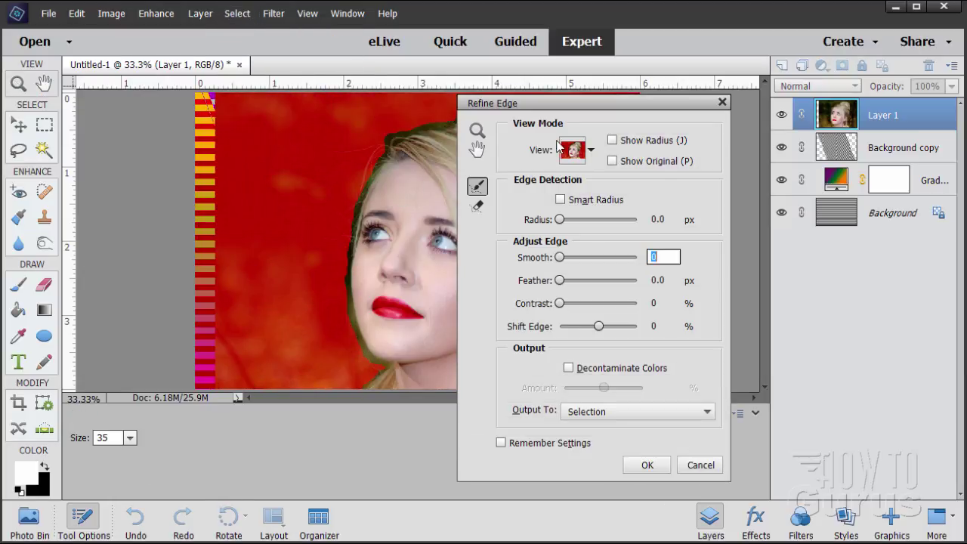
{"action": "left_click_drag", "start_coordinate": [541, 110], "coordinate": [610, 130]}
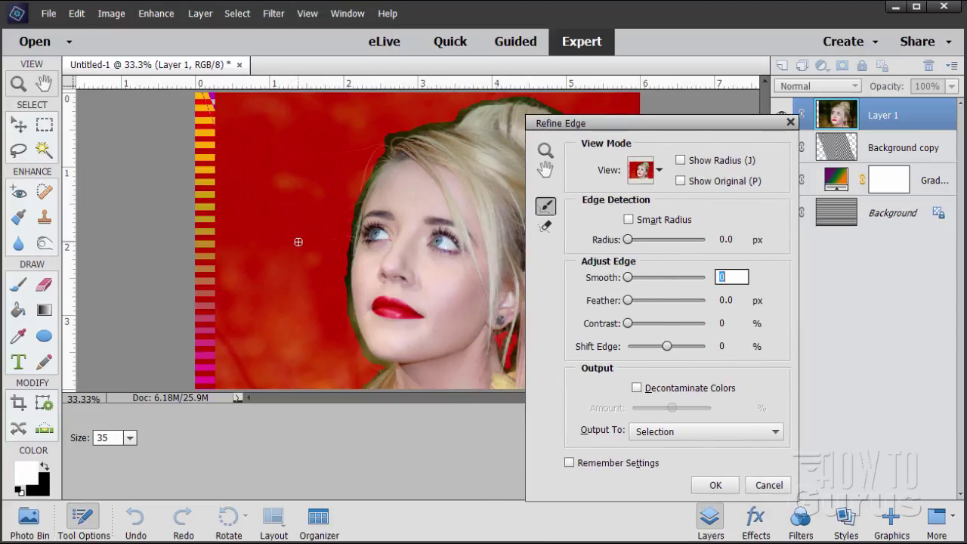
{"action": "left_click", "coordinate": [115, 440]}
{"action": "type", "text": "50"}
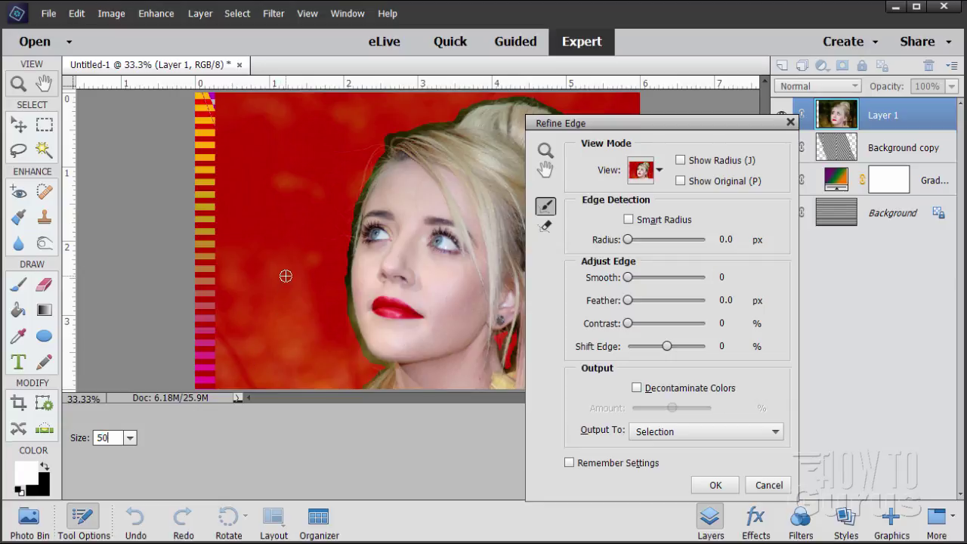
{"action": "left_click_drag", "start_coordinate": [648, 121], "coordinate": [719, 114]}
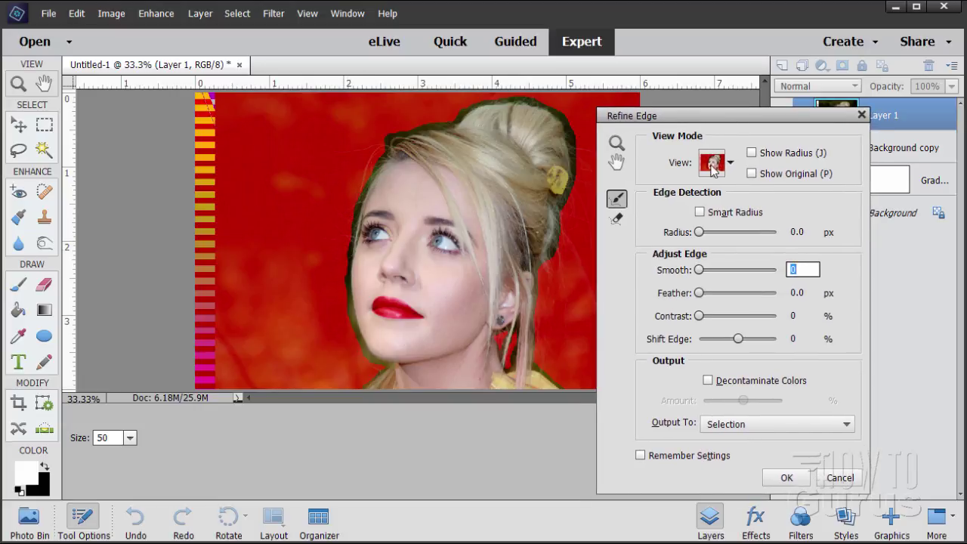
{"action": "left_click", "coordinate": [731, 164]}
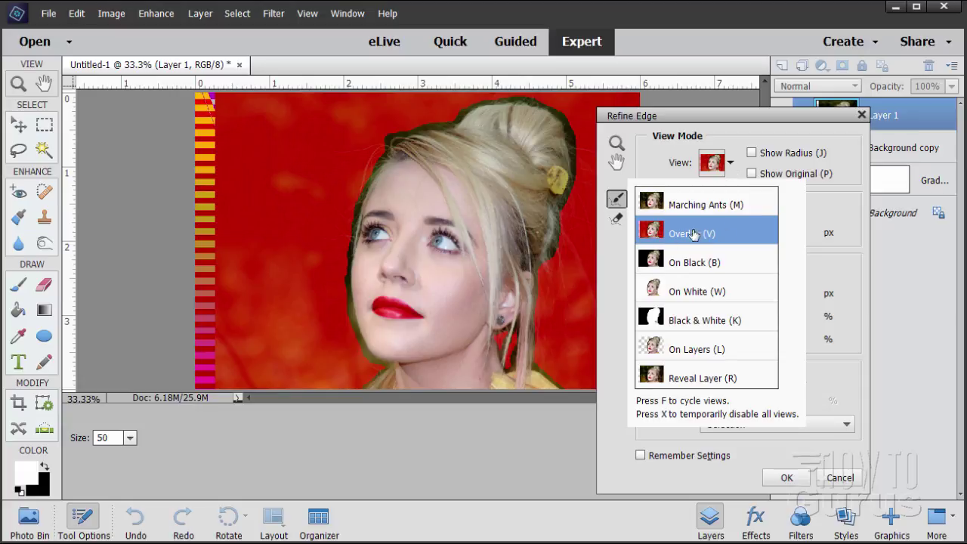
{"action": "left_click", "coordinate": [733, 161]}
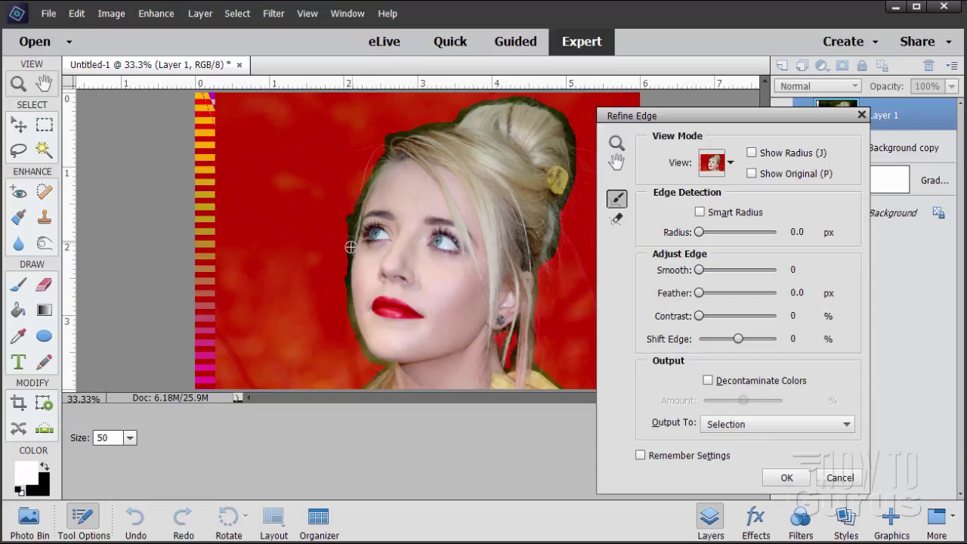
- Paint the refine radius along the face, hair top and bun edges, then accept
{"action": "left_click_drag", "start_coordinate": [346, 293], "coordinate": [361, 361]}
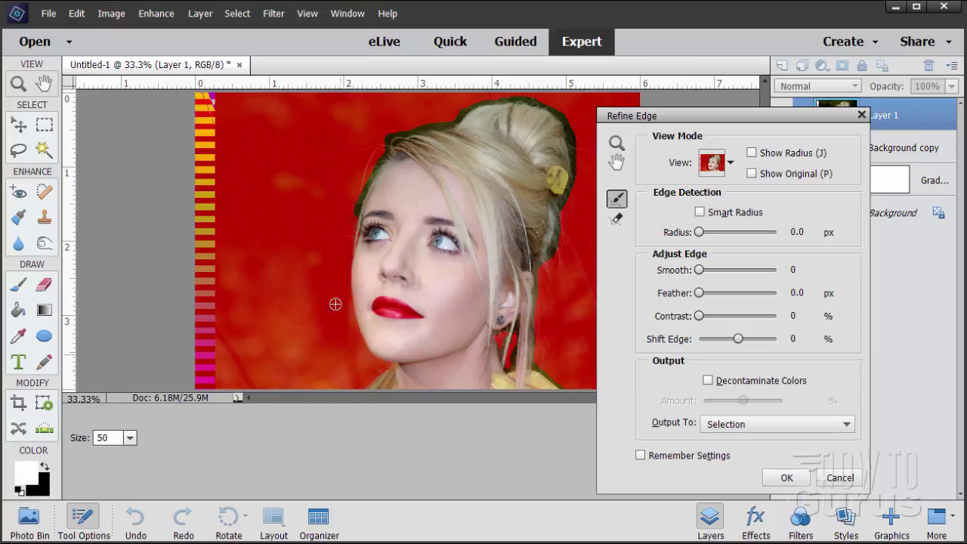
{"action": "mouse_move", "coordinate": [357, 206]}
{"action": "left_mouse_down"}
{"action": "mouse_move", "coordinate": [382, 160]}
{"action": "mouse_move", "coordinate": [383, 138]}
{"action": "mouse_move", "coordinate": [366, 182]}
{"action": "mouse_move", "coordinate": [387, 138]}
{"action": "mouse_move", "coordinate": [465, 112]}
{"action": "left_mouse_up"}
{"action": "mouse_move", "coordinate": [401, 142]}
{"action": "left_mouse_down"}
{"action": "mouse_move", "coordinate": [469, 125]}
{"action": "mouse_move", "coordinate": [456, 111]}
{"action": "mouse_move", "coordinate": [487, 101]}
{"action": "mouse_move", "coordinate": [525, 101]}
{"action": "mouse_move", "coordinate": [570, 129]}
{"action": "mouse_move", "coordinate": [576, 108]}
{"action": "mouse_move", "coordinate": [563, 212]}
{"action": "left_mouse_up"}
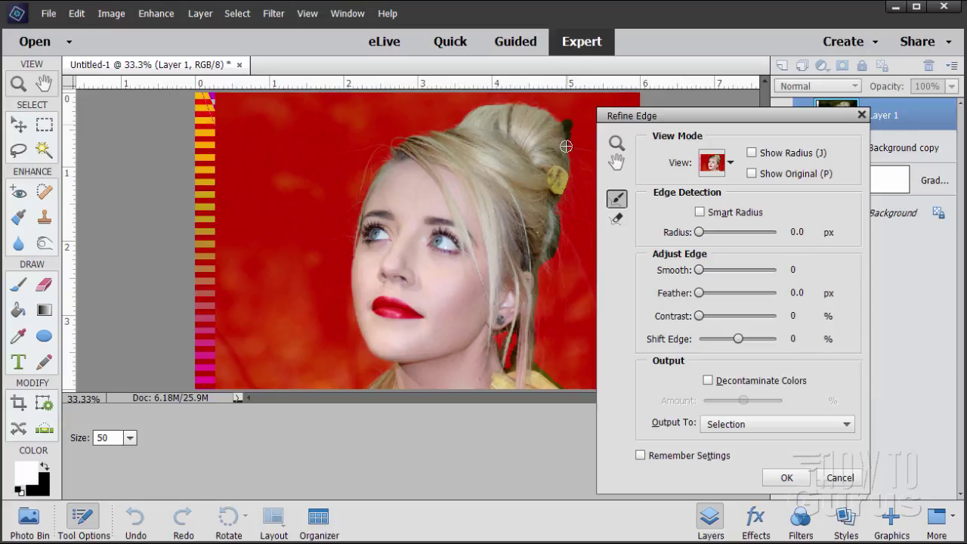
{"action": "mouse_move", "coordinate": [560, 210]}
{"action": "left_mouse_down"}
{"action": "mouse_move", "coordinate": [546, 261]}
{"action": "mouse_move", "coordinate": [572, 278]}
{"action": "mouse_move", "coordinate": [566, 249]}
{"action": "left_mouse_up"}
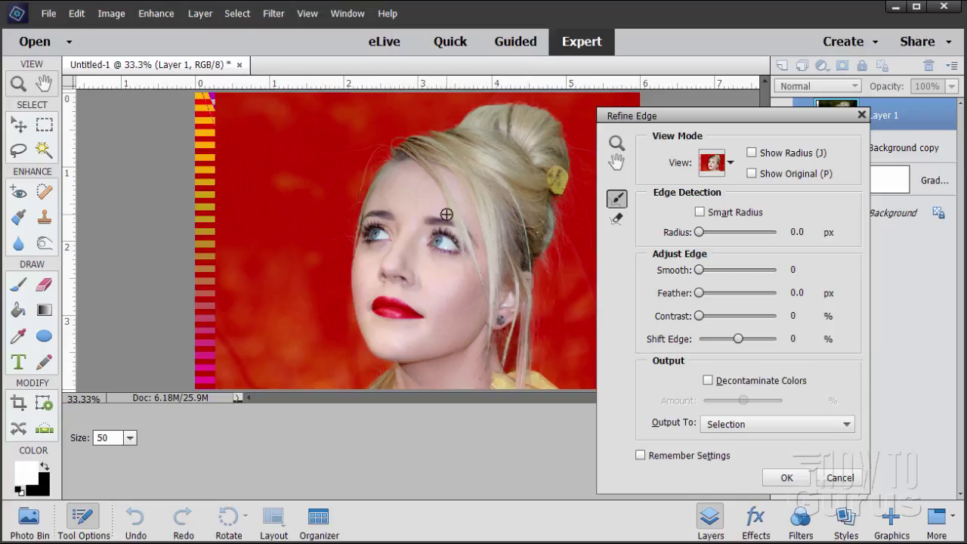
{"action": "left_click", "coordinate": [786, 479]}
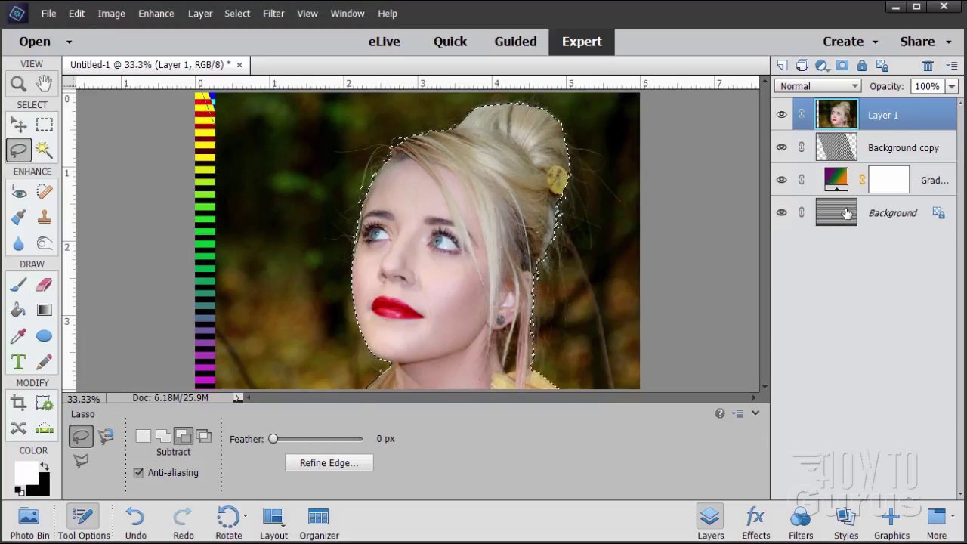
- Add a layer mask to Layer 1 from the selection and switch to the Move tool
{"action": "left_click", "coordinate": [843, 65]}
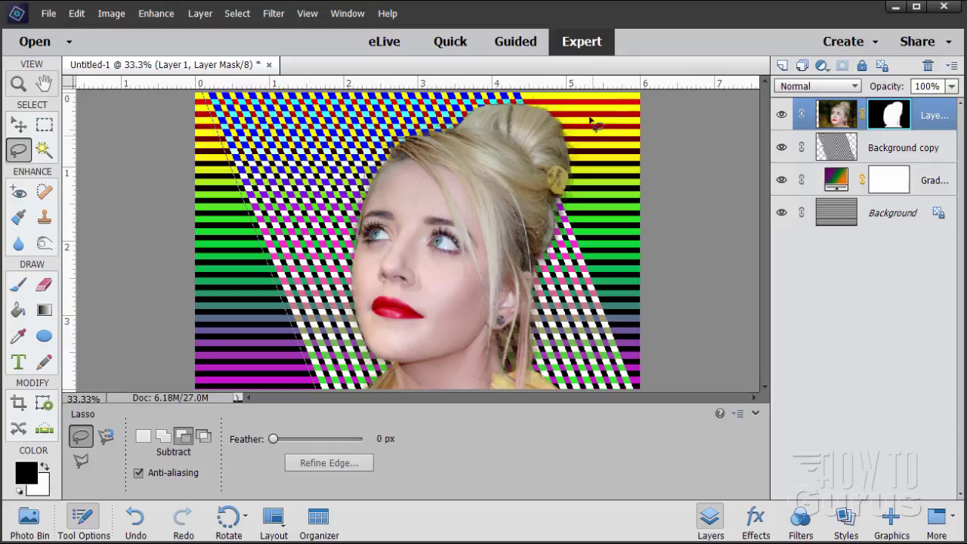
{"action": "left_click", "coordinate": [19, 124]}
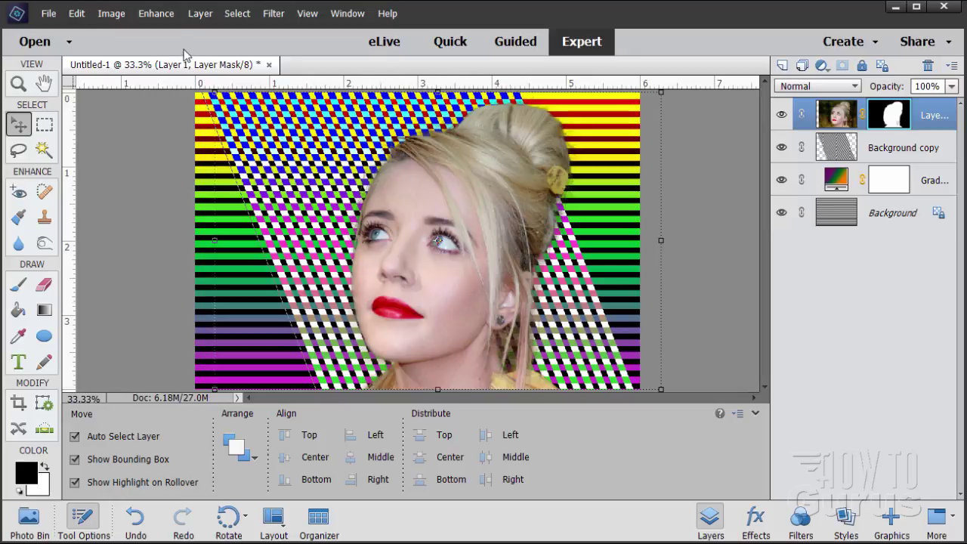
- Create a Gradient Map adjustment layer clipped to the previous layer
{"action": "left_click", "coordinate": [200, 14]}
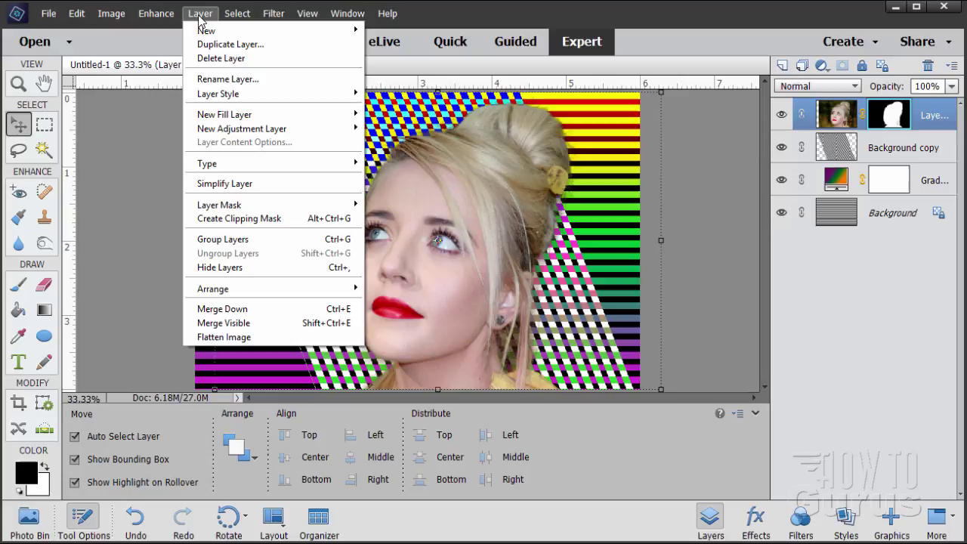
{"action": "mouse_move", "coordinate": [248, 132]}
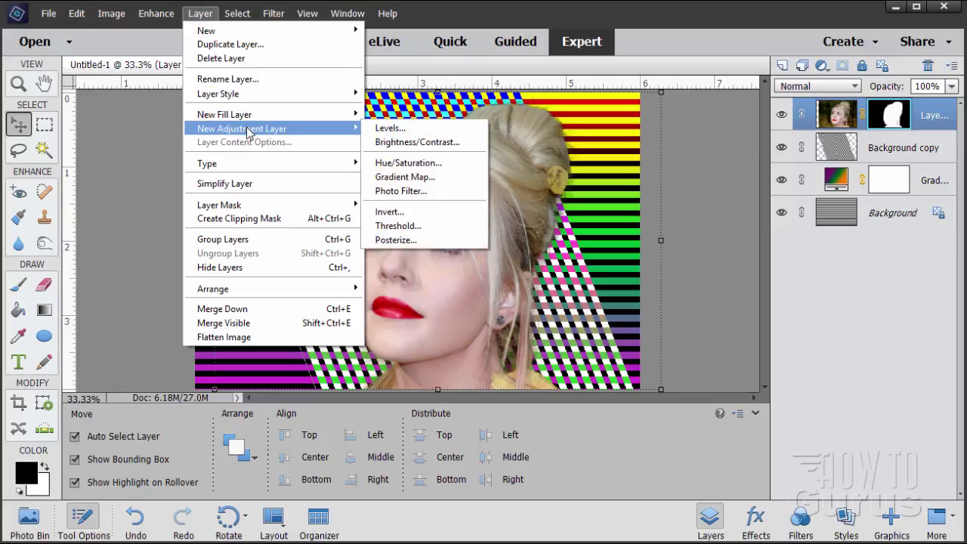
{"action": "left_click", "coordinate": [406, 177]}
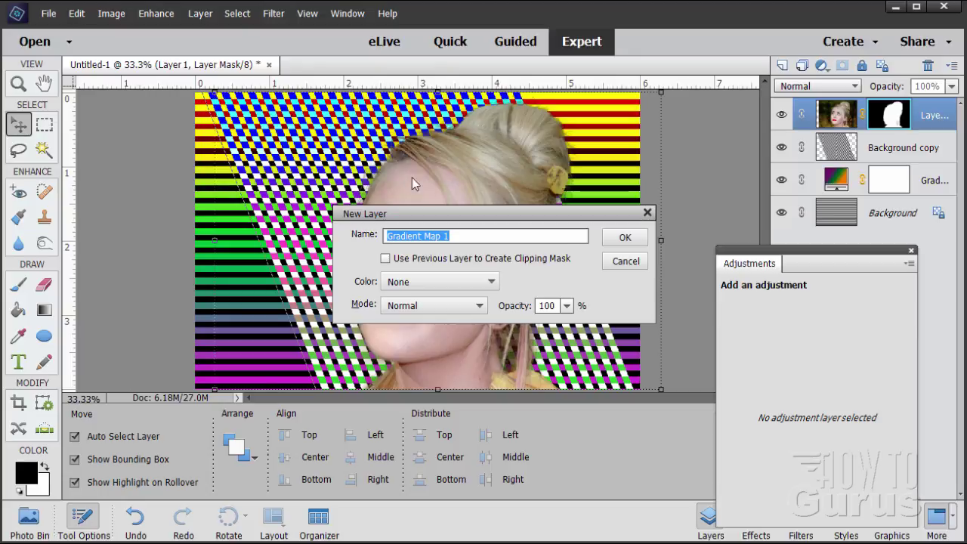
{"action": "left_click", "coordinate": [386, 259]}
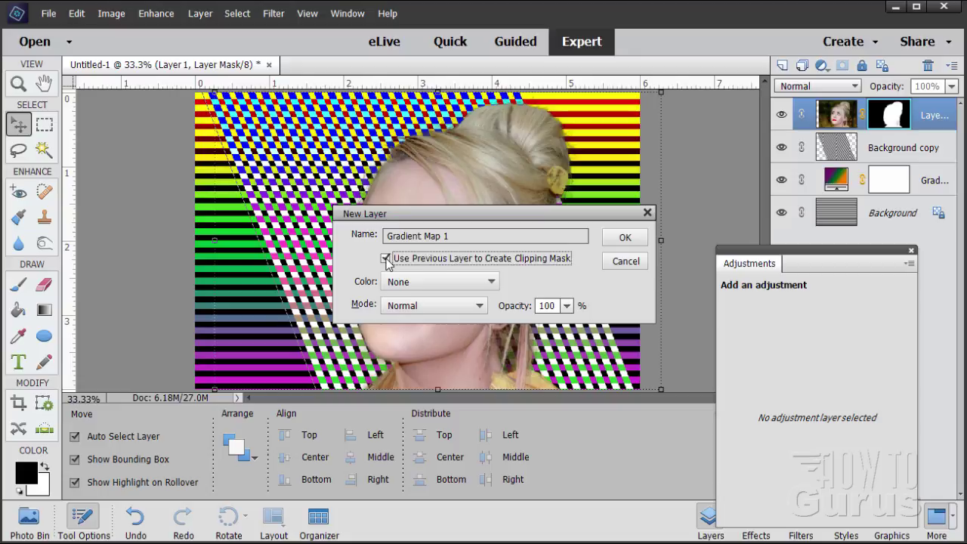
{"action": "left_click", "coordinate": [622, 239]}
- Apply the Blue, Red, Yellow gradient preset and close the settings panel
{"action": "left_click_drag", "start_coordinate": [780, 254], "coordinate": [728, 201]}
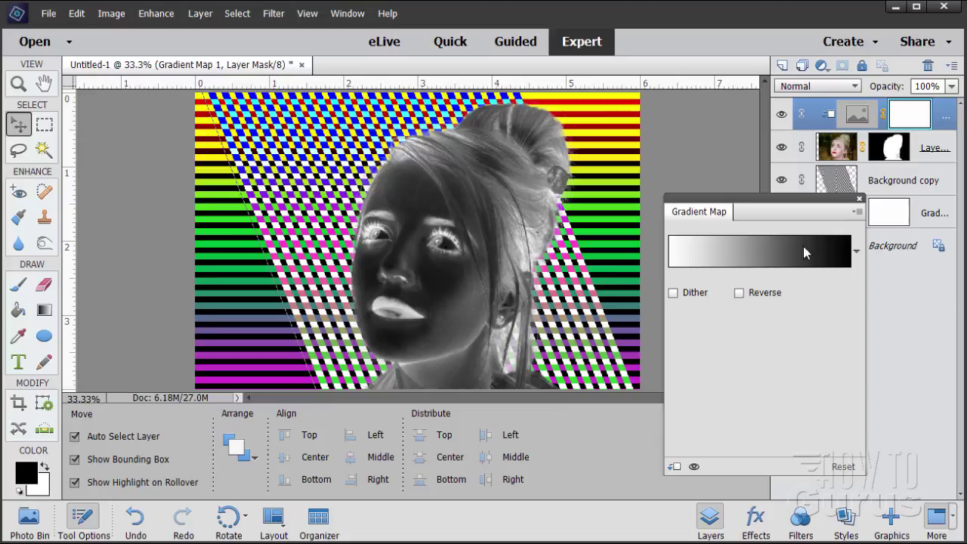
{"action": "left_click", "coordinate": [856, 251]}
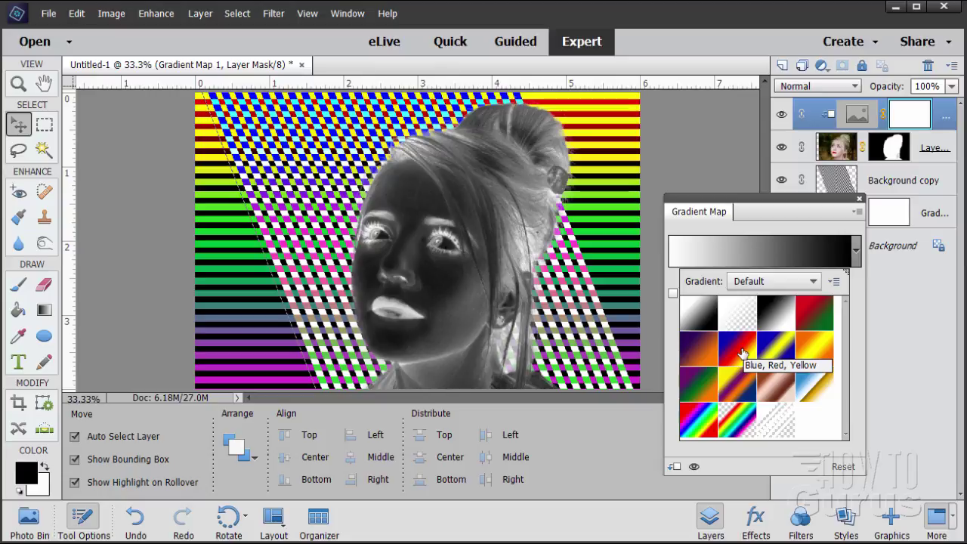
{"action": "left_click", "coordinate": [743, 355]}
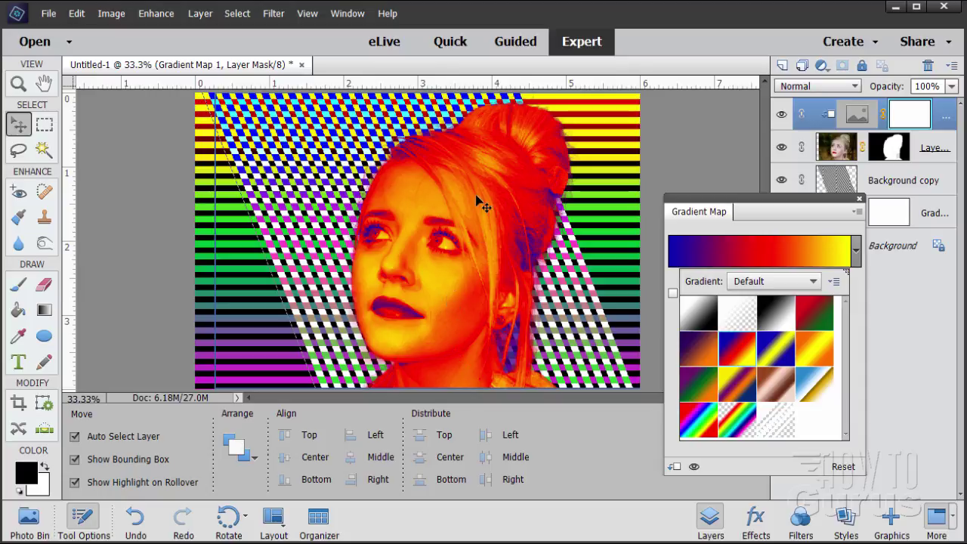
{"action": "left_click", "coordinate": [754, 207]}
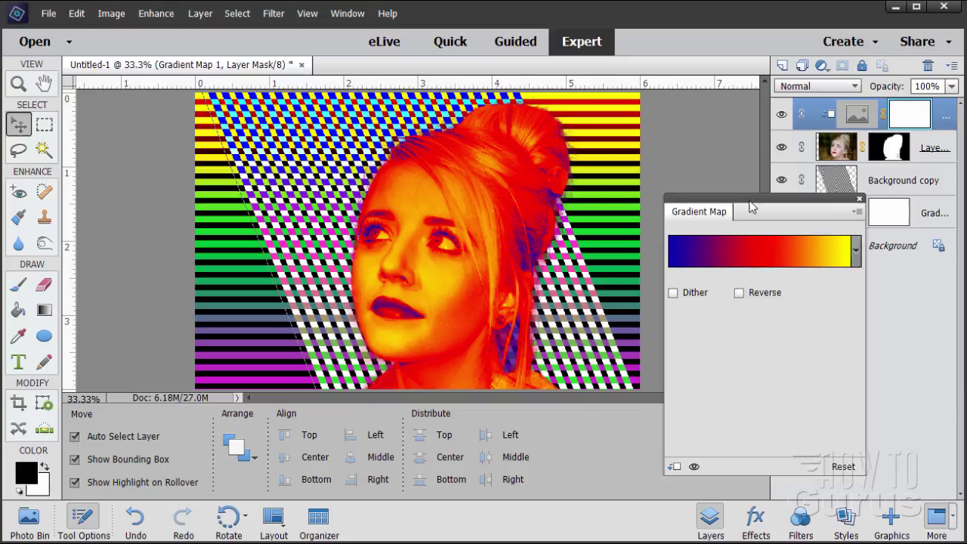
{"action": "left_click_drag", "start_coordinate": [753, 207], "coordinate": [726, 217]}
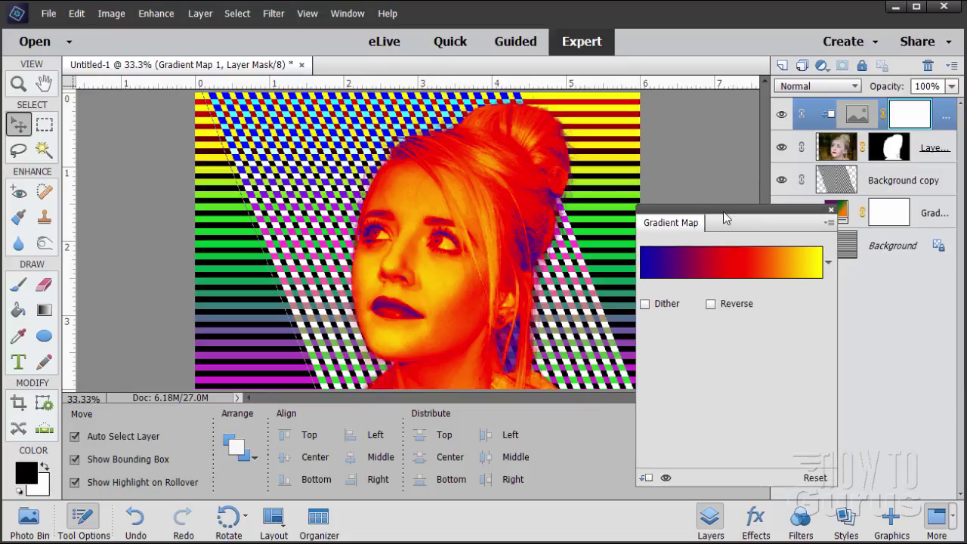
{"action": "left_click", "coordinate": [832, 213]}
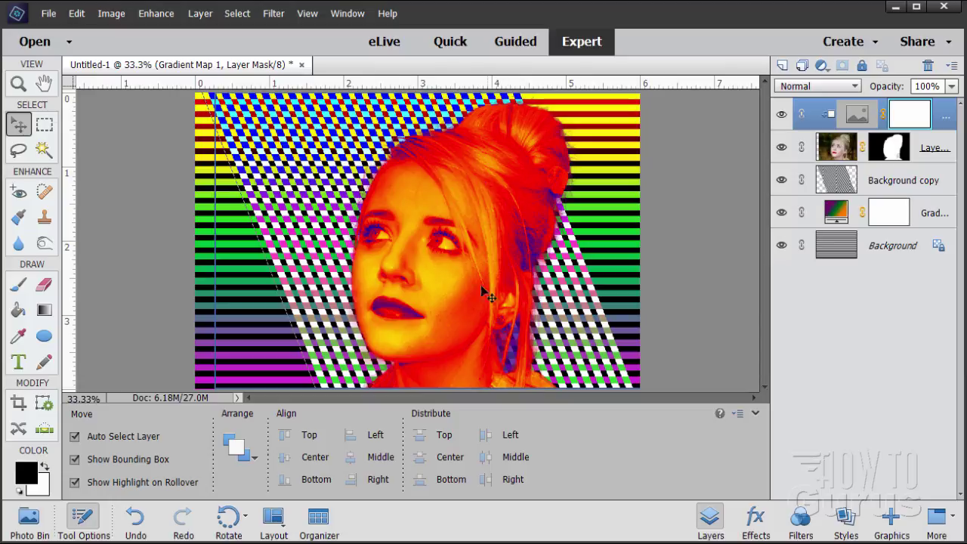
- Select Layer 1 and open the Filter Gallery's Halftone Pattern filter
{"action": "left_click", "coordinate": [838, 146]}
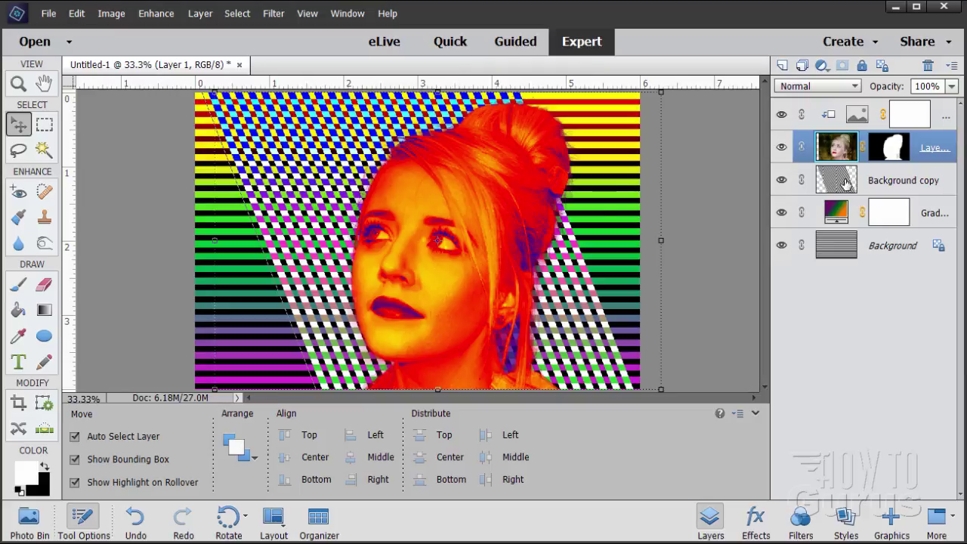
{"action": "left_click", "coordinate": [860, 122]}
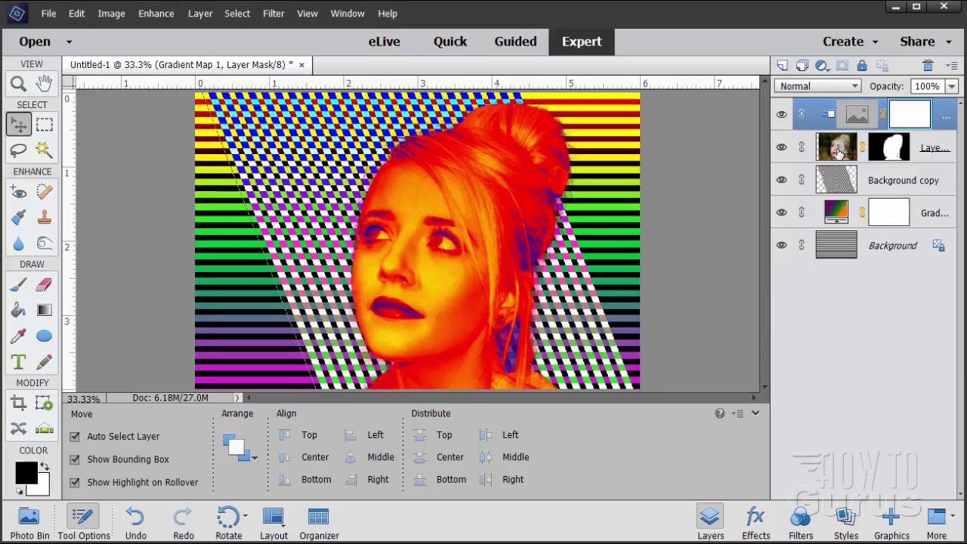
{"action": "left_click", "coordinate": [837, 150]}
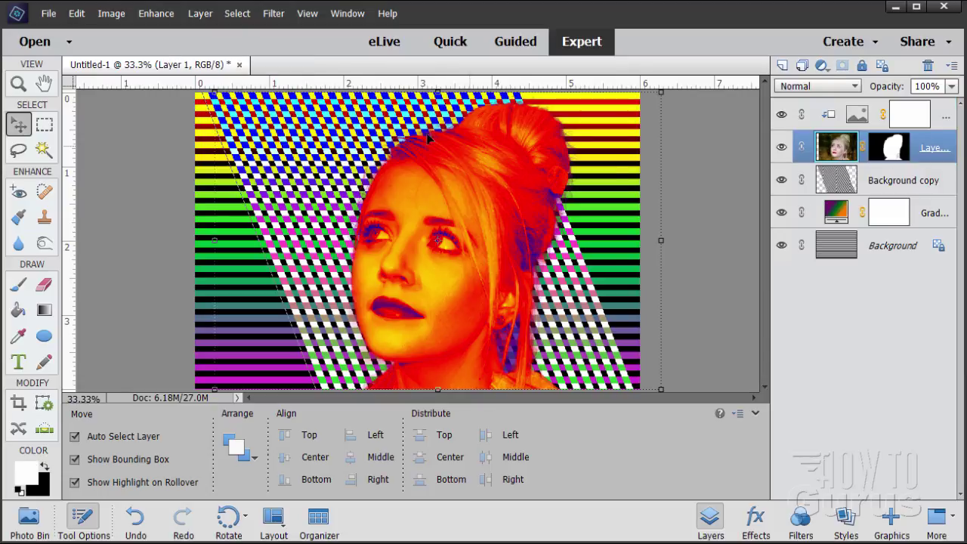
{"action": "left_click", "coordinate": [274, 14]}
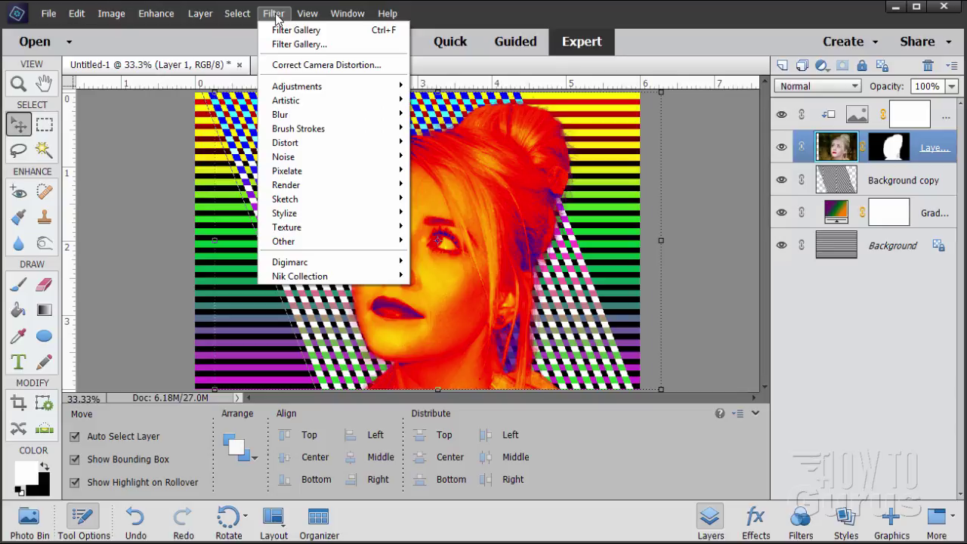
{"action": "left_click", "coordinate": [288, 44]}
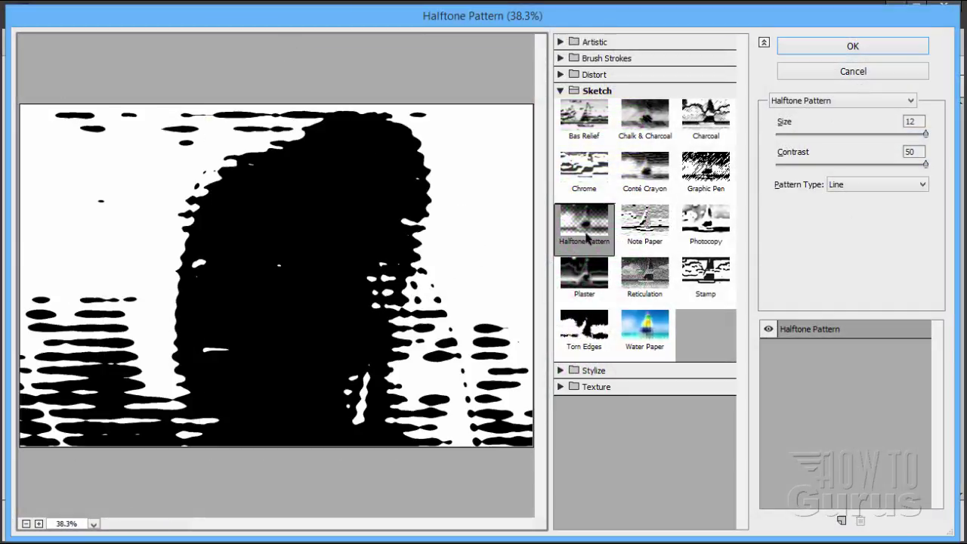
- Set the Halftone Pattern to Dot type with contrast 2 and size 4, and apply it
{"action": "left_click", "coordinate": [879, 185]}
{"action": "left_click", "coordinate": [849, 207]}
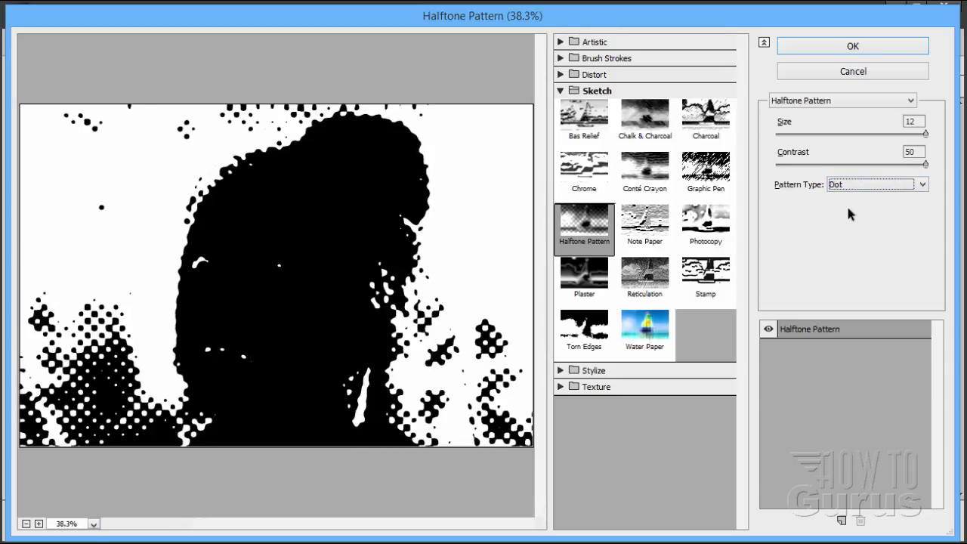
{"action": "left_click_drag", "start_coordinate": [927, 164], "coordinate": [788, 166]}
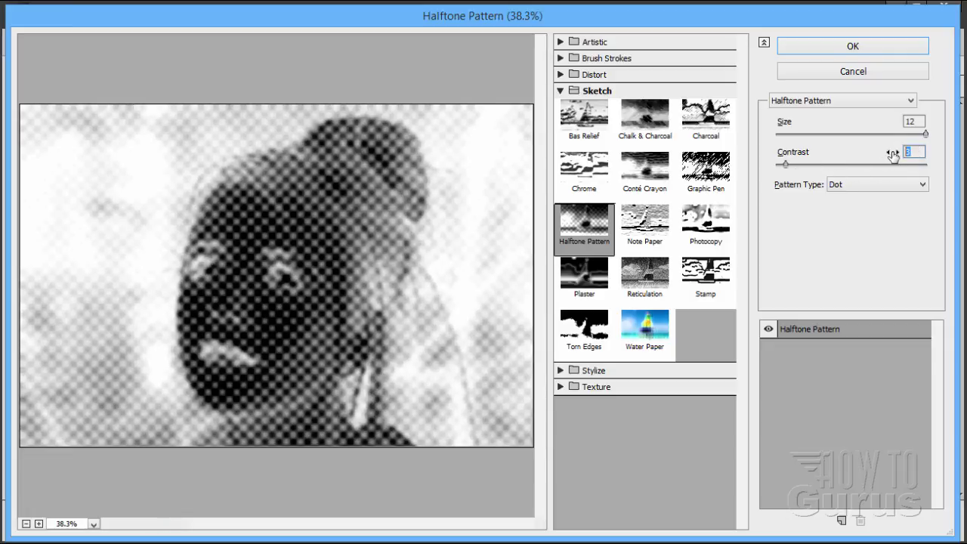
{"action": "left_click_drag", "start_coordinate": [893, 154], "coordinate": [874, 154]}
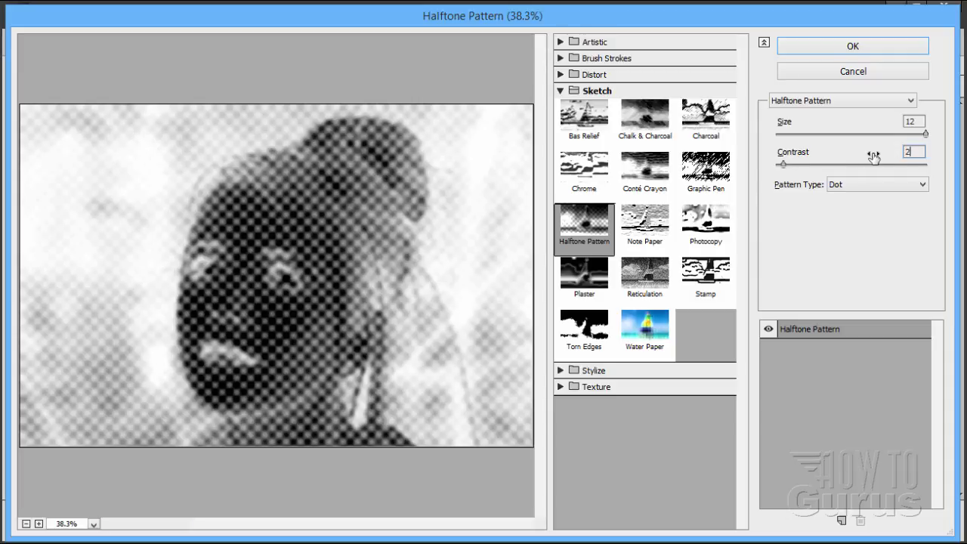
{"action": "left_click_drag", "start_coordinate": [927, 134], "coordinate": [801, 143]}
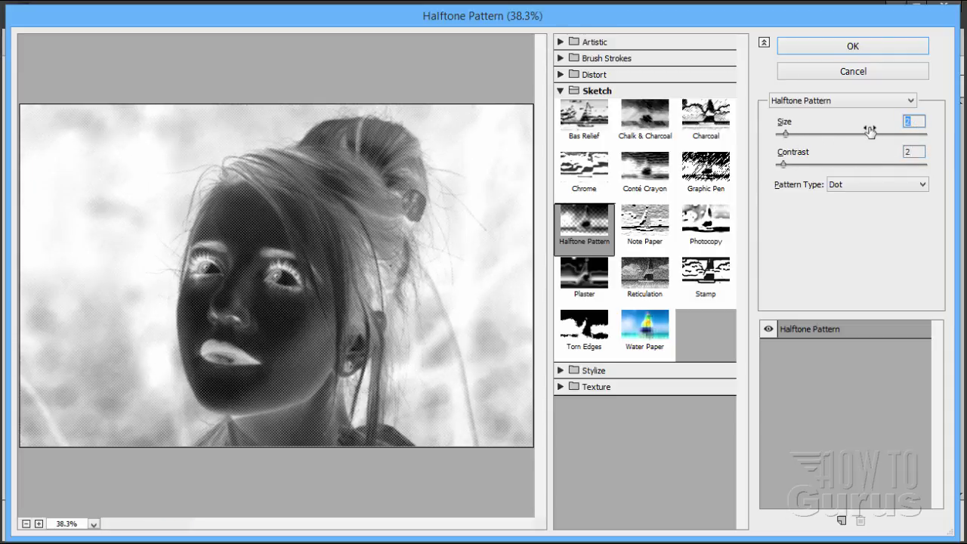
{"action": "type", "text": "3"}
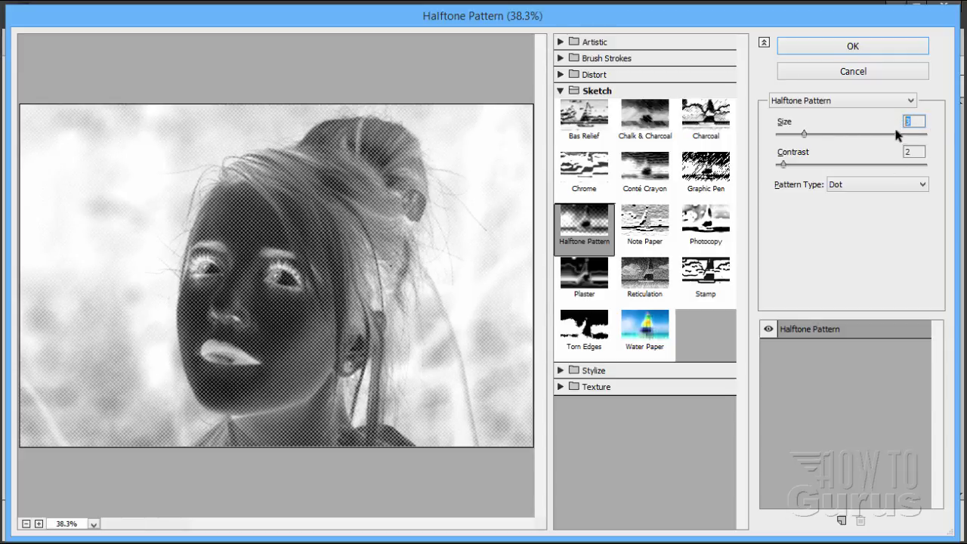
{"action": "type", "text": "5"}
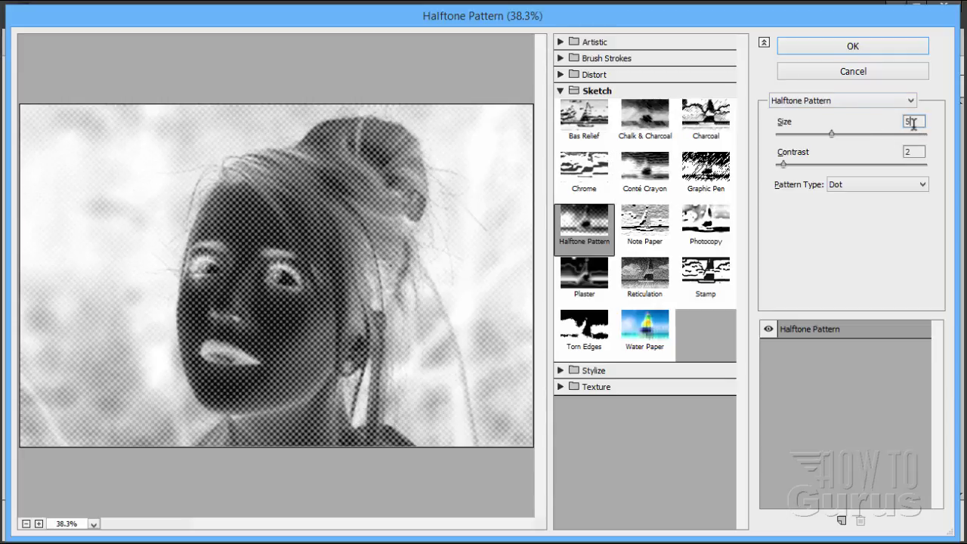
{"action": "left_click_drag", "start_coordinate": [914, 123], "coordinate": [900, 126]}
{"action": "type", "text": "4"}
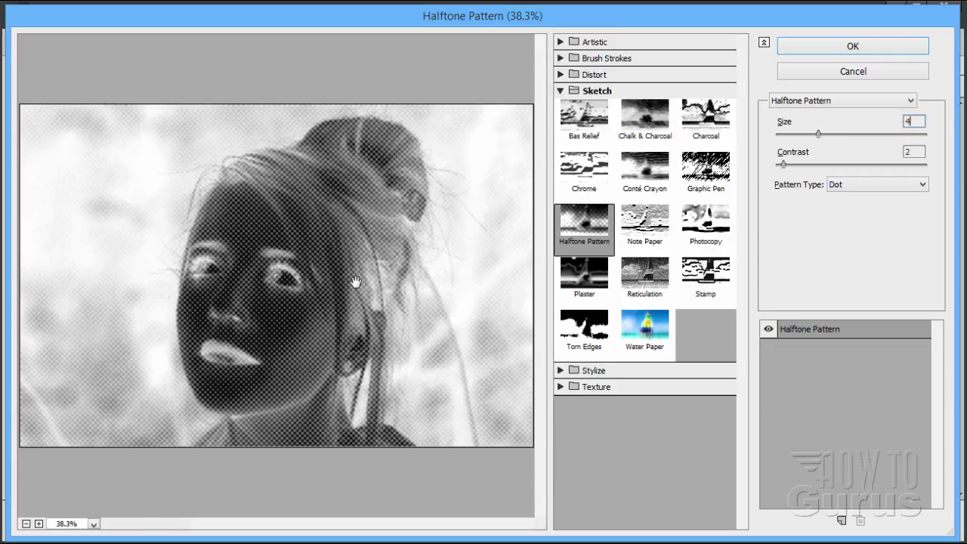
{"action": "left_click", "coordinate": [867, 47]}
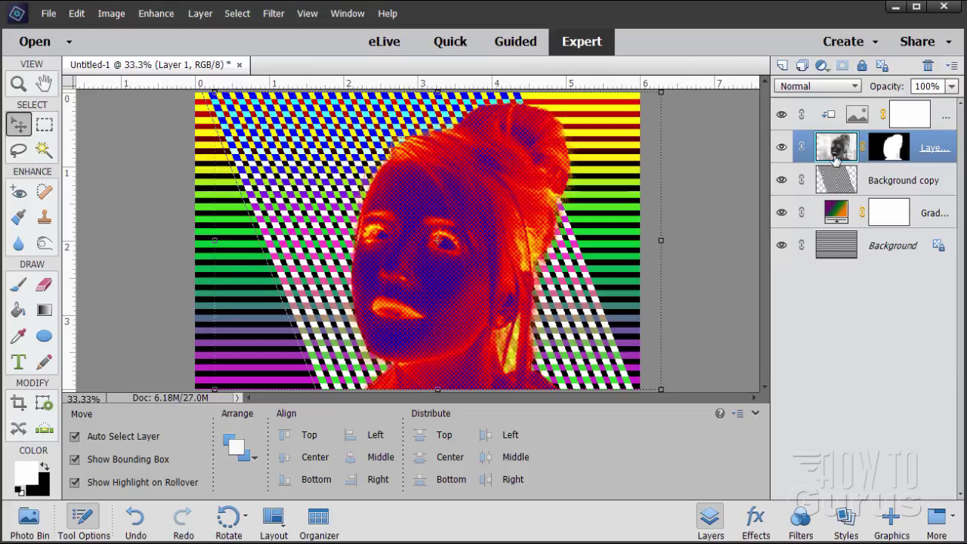
- Invert Layer 1's colours, turning the blue halftone girl warm orange-yellow
{"action": "left_click", "coordinate": [275, 15]}
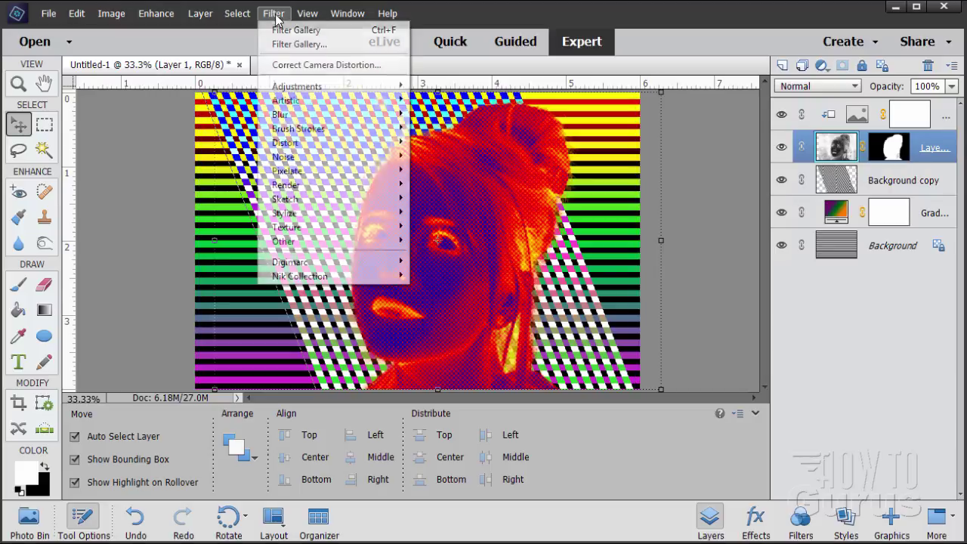
{"action": "mouse_move", "coordinate": [313, 87]}
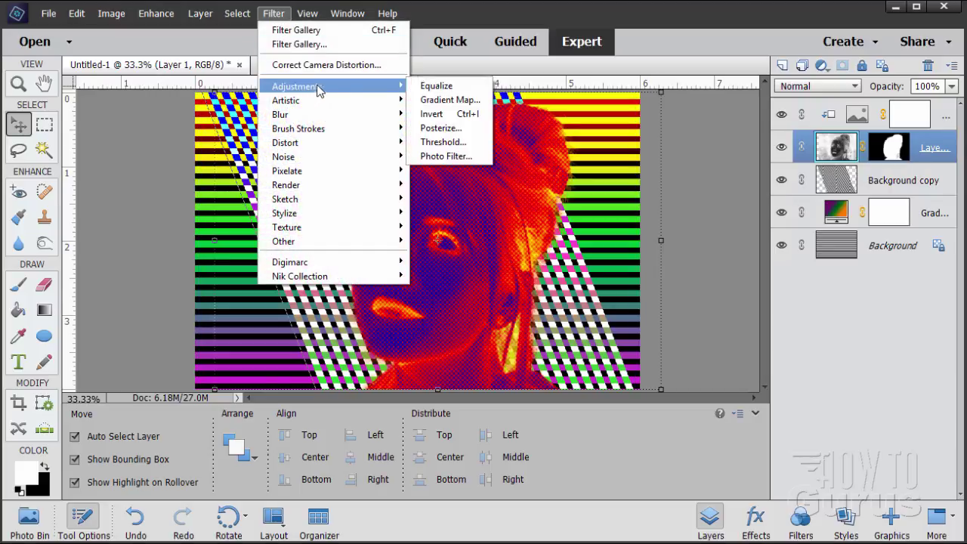
{"action": "left_click", "coordinate": [454, 115]}
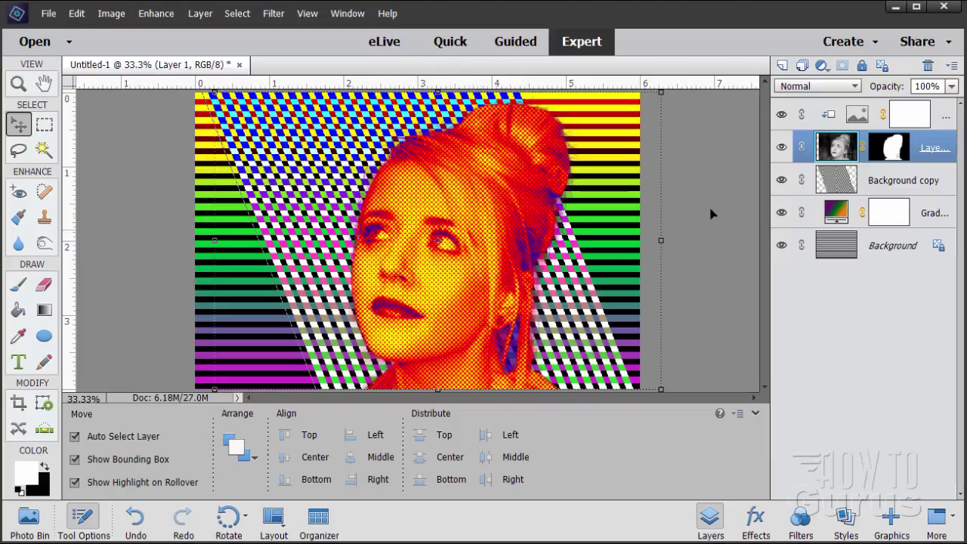
{"action": "left_click", "coordinate": [862, 117]}
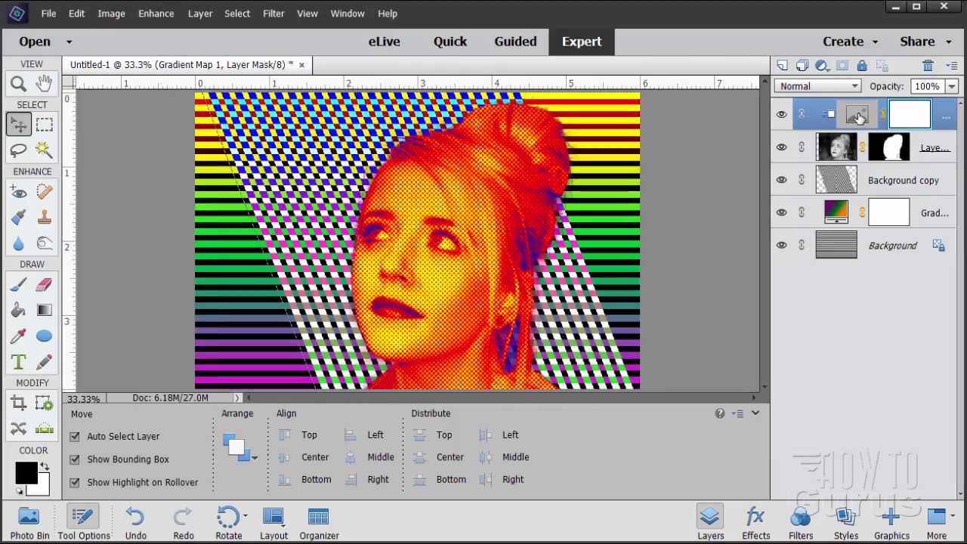
{"action": "double_click", "coordinate": [859, 115]}
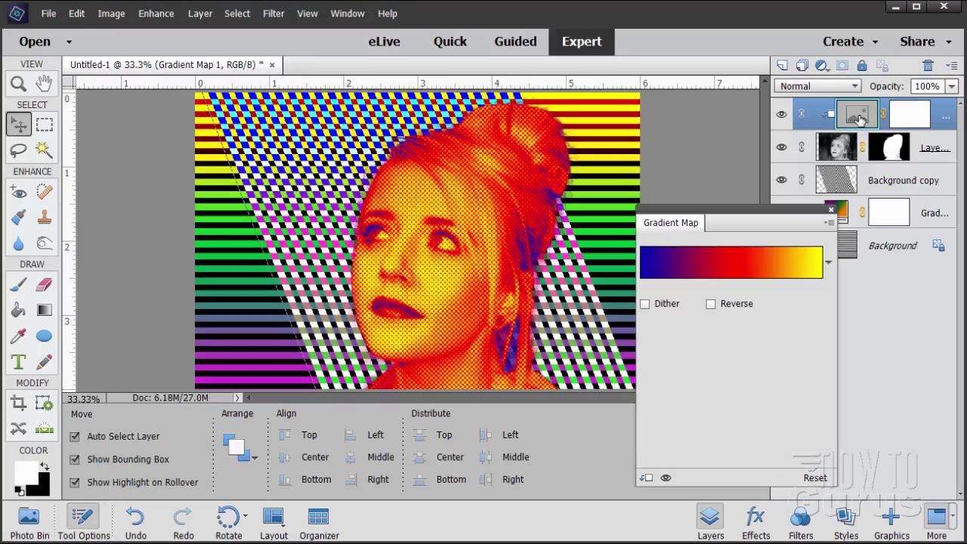
{"action": "left_click", "coordinate": [730, 268]}
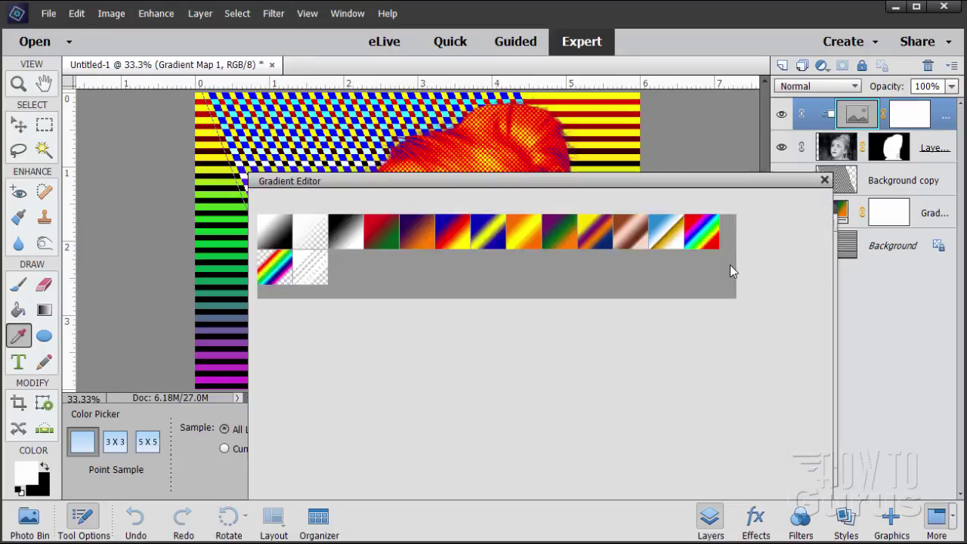
{"action": "left_click_drag", "start_coordinate": [516, 188], "coordinate": [762, 186]}
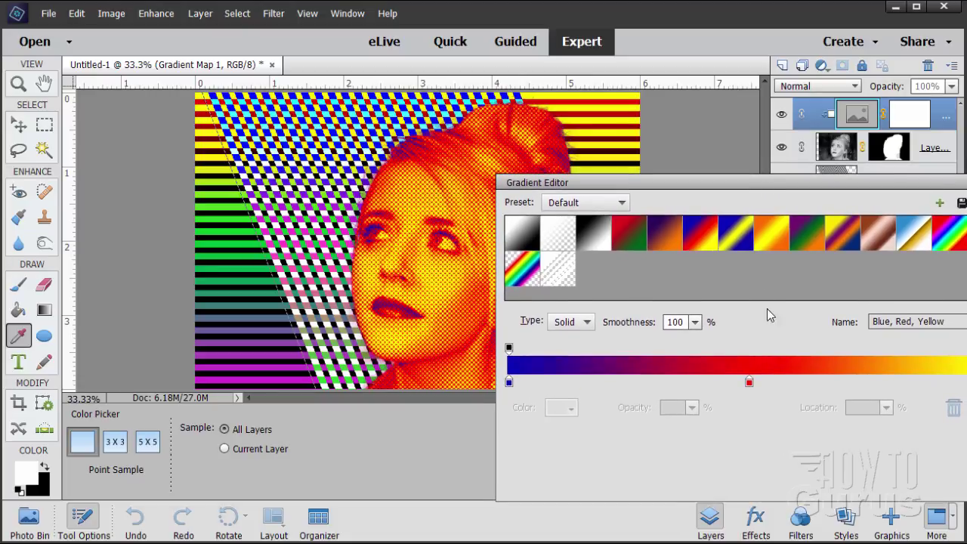
{"action": "left_click_drag", "start_coordinate": [750, 383], "coordinate": [773, 382]}
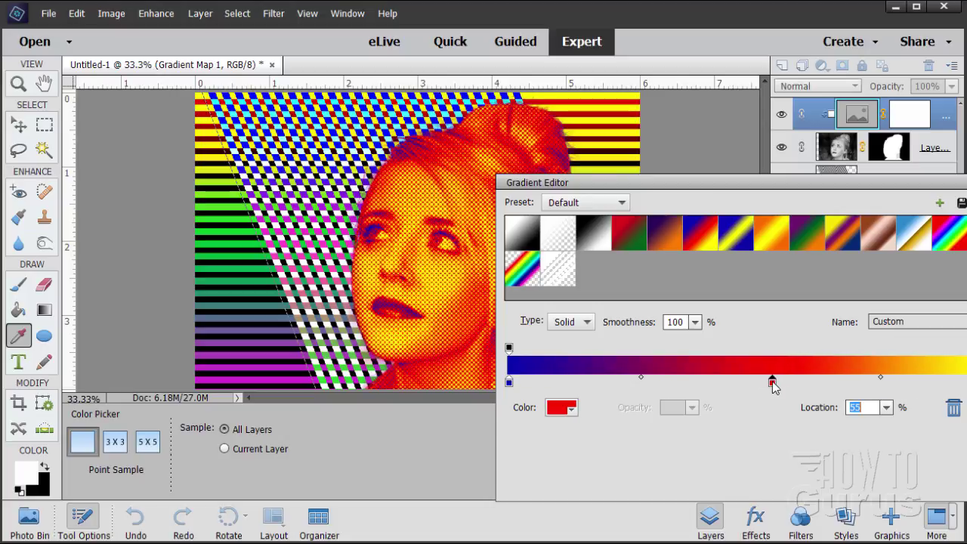
{"action": "left_click_drag", "start_coordinate": [753, 189], "coordinate": [461, 326]}
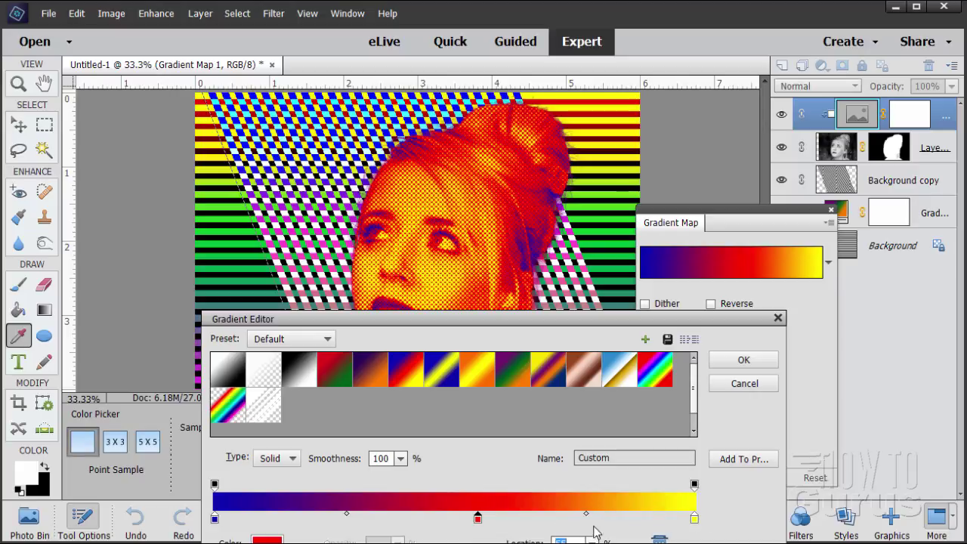
{"action": "left_click_drag", "start_coordinate": [586, 515], "coordinate": [558, 518]}
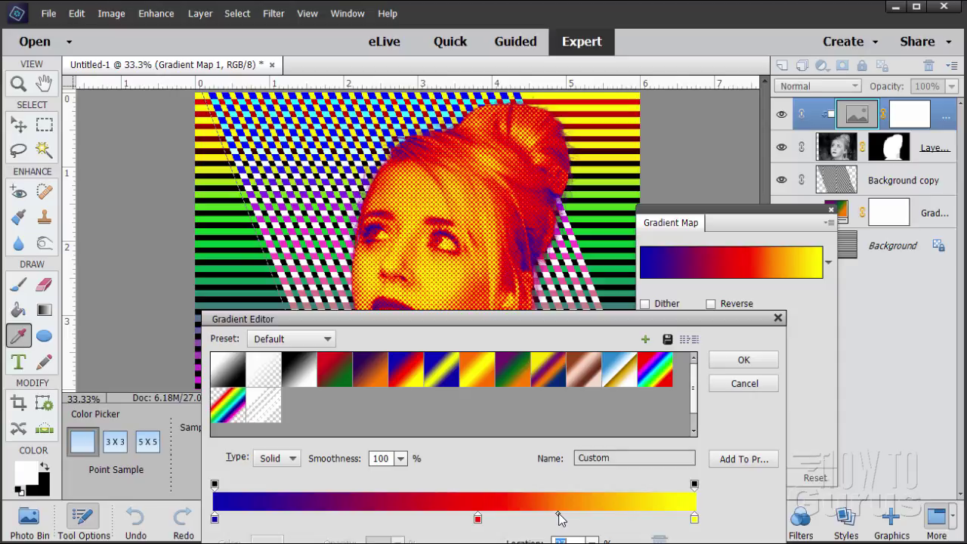
{"action": "left_click_drag", "start_coordinate": [506, 327], "coordinate": [504, 380]}
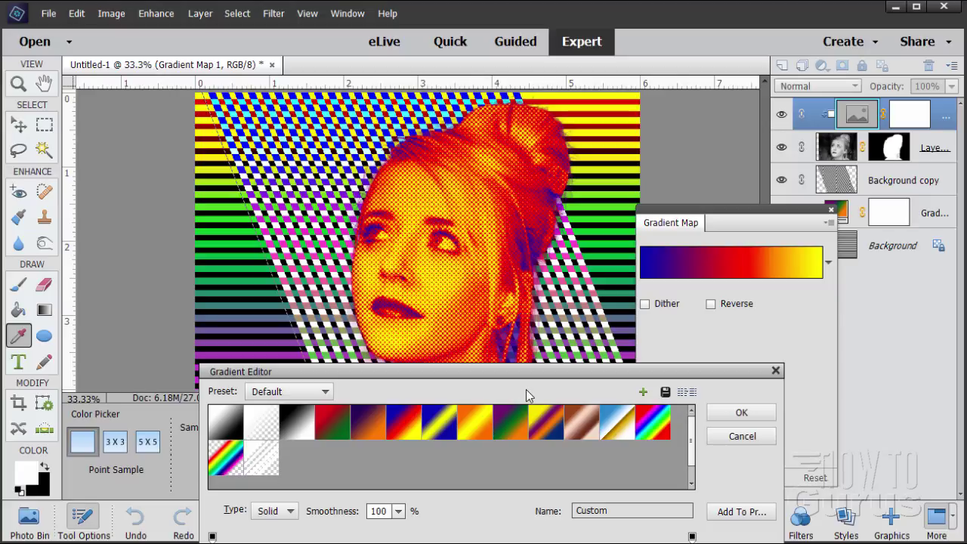
{"action": "left_click_drag", "start_coordinate": [514, 375], "coordinate": [556, 225]}
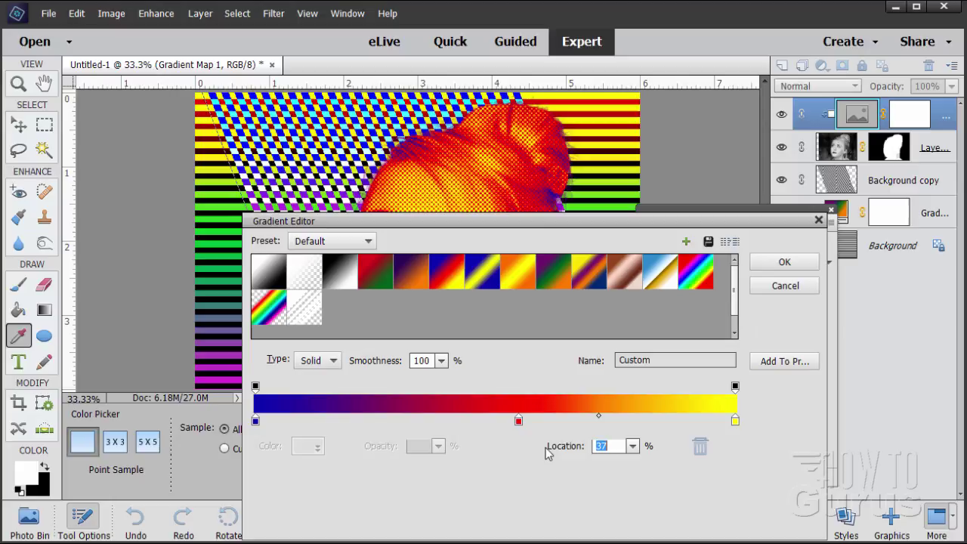
{"action": "left_click_drag", "start_coordinate": [530, 219], "coordinate": [517, 321]}
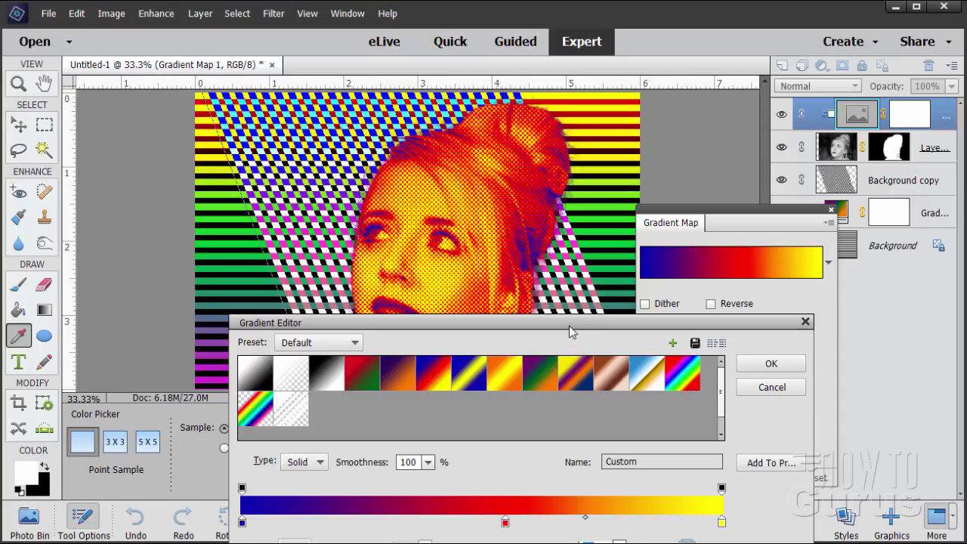
{"action": "left_click_drag", "start_coordinate": [572, 333], "coordinate": [564, 248]}
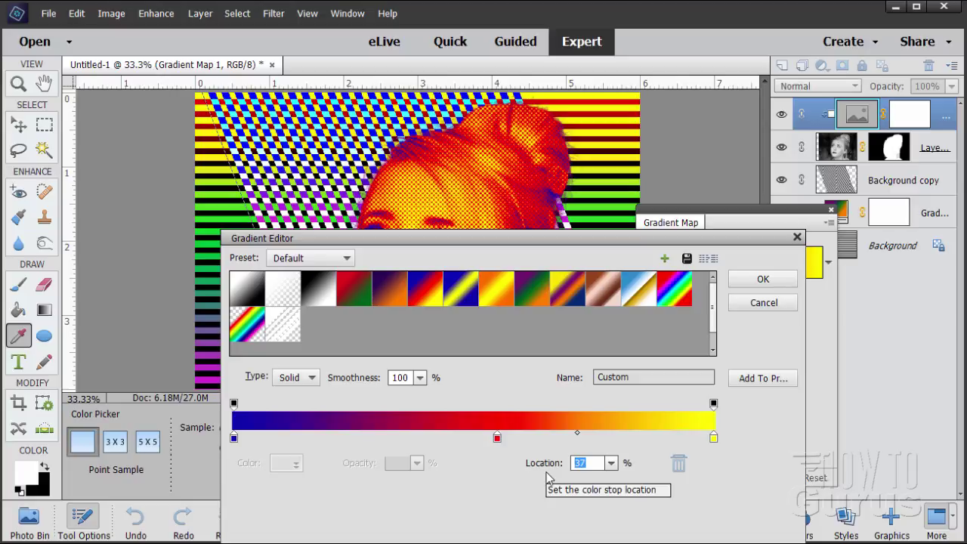
{"action": "type", "text": "3"}
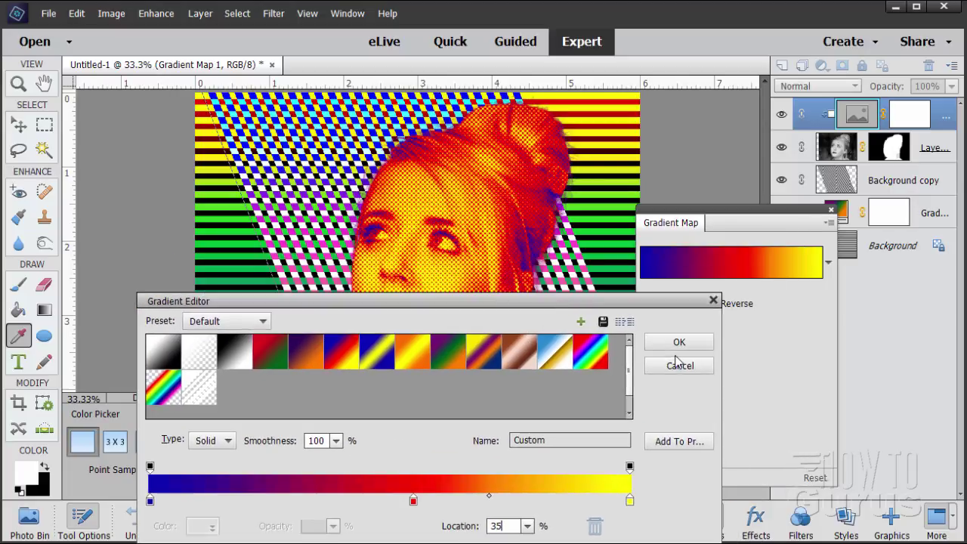
{"action": "left_click", "coordinate": [679, 365]}
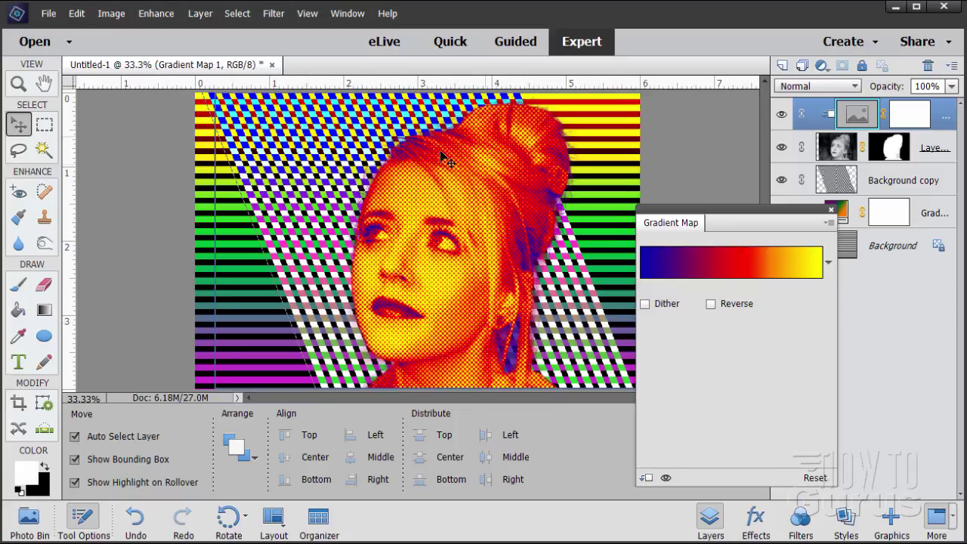
- Add a Levels 1 adjustment layer clipped to the previous layer
{"action": "left_click", "coordinate": [832, 214]}
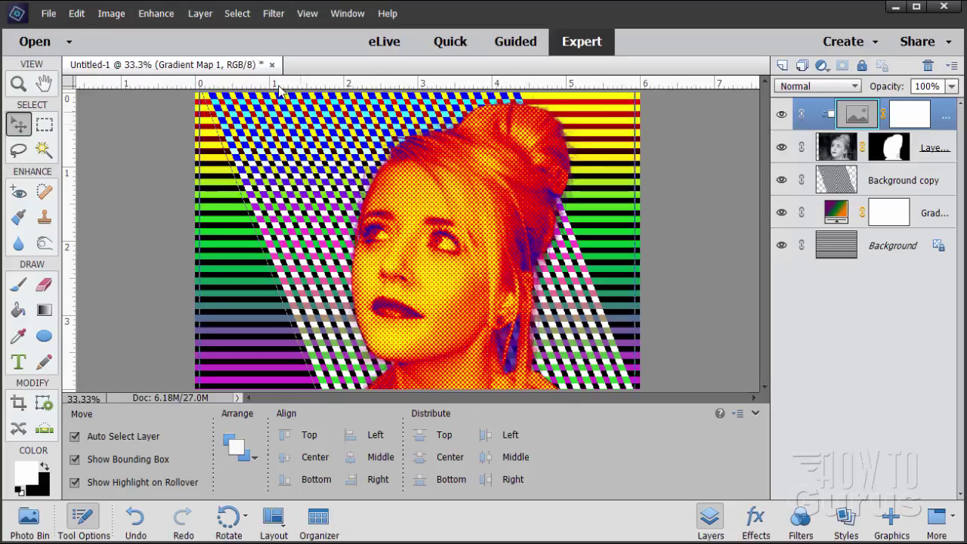
{"action": "left_click", "coordinate": [200, 15]}
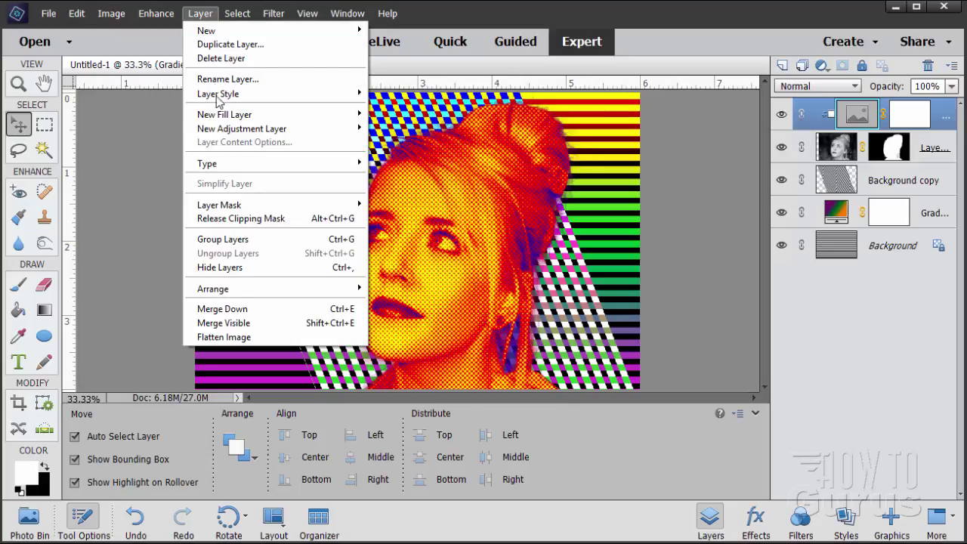
{"action": "mouse_move", "coordinate": [234, 130]}
{"action": "left_click", "coordinate": [397, 128]}
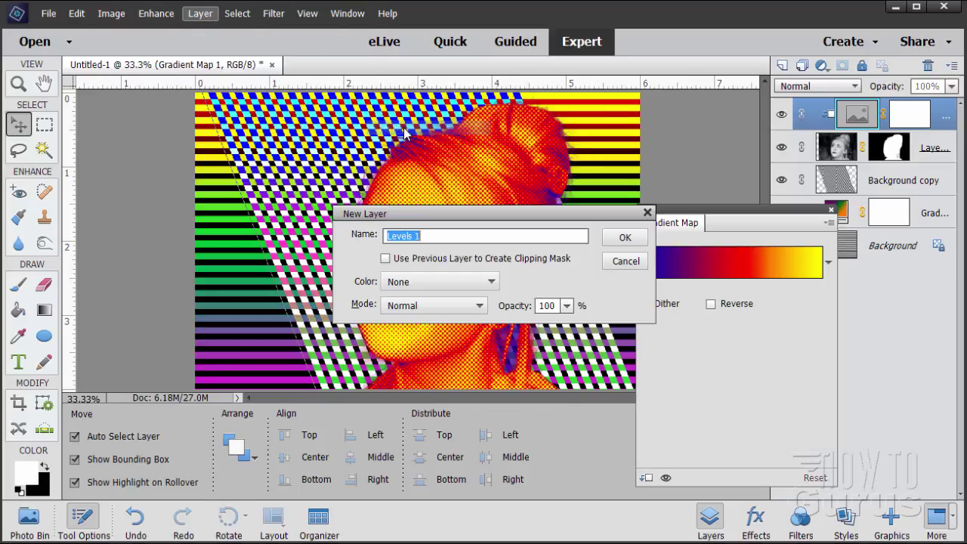
{"action": "left_click", "coordinate": [436, 270]}
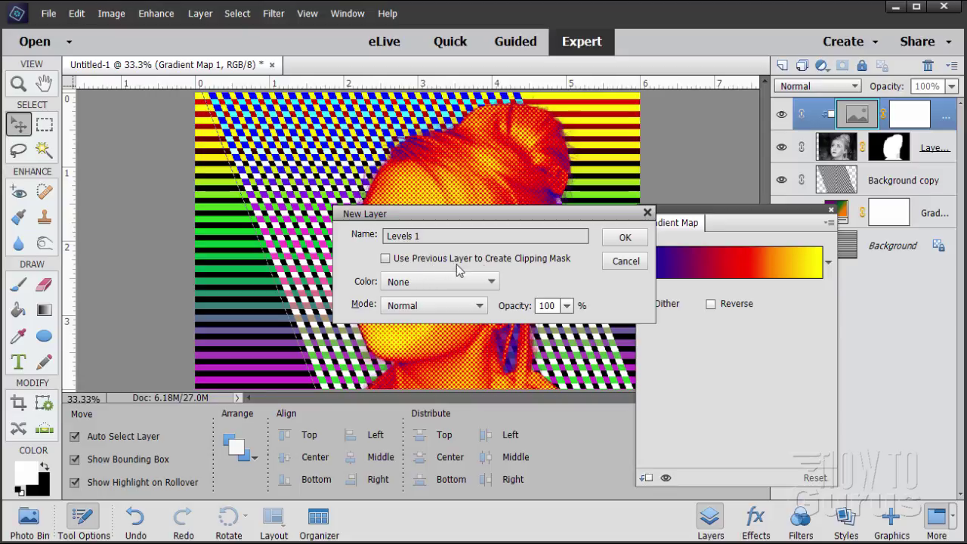
{"action": "left_click", "coordinate": [386, 260]}
{"action": "left_click", "coordinate": [621, 238]}
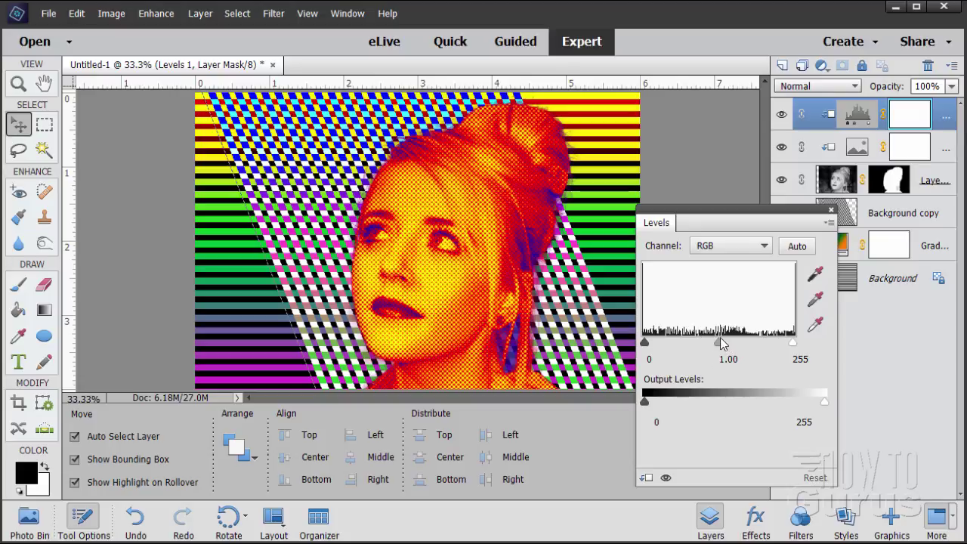
- Set the Levels inputs to 19 black and 1.16 midtones, then close the panel
{"action": "mouse_move", "coordinate": [718, 342]}
{"action": "left_mouse_down"}
{"action": "mouse_move", "coordinate": [669, 347]}
{"action": "mouse_move", "coordinate": [737, 347]}
{"action": "mouse_move", "coordinate": [704, 355]}
{"action": "mouse_move", "coordinate": [716, 347]}
{"action": "left_mouse_up"}
{"action": "left_click_drag", "start_coordinate": [654, 345], "coordinate": [657, 344]}
{"action": "left_click_drag", "start_coordinate": [648, 343], "coordinate": [660, 346]}
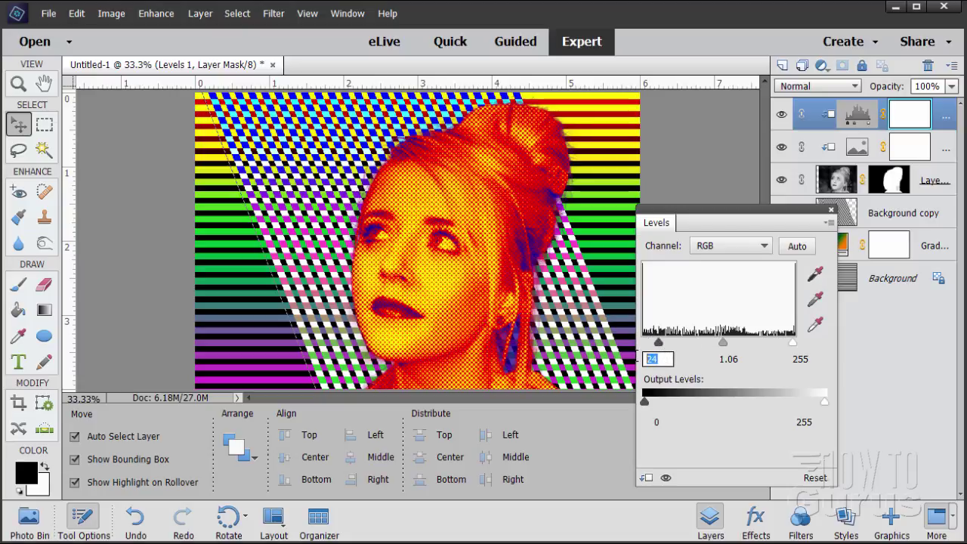
{"action": "type", "text": "19"}
{"action": "left_click_drag", "start_coordinate": [720, 346], "coordinate": [716, 346]}
{"action": "left_click", "coordinate": [737, 360]}
{"action": "type", "text": "1.18"}
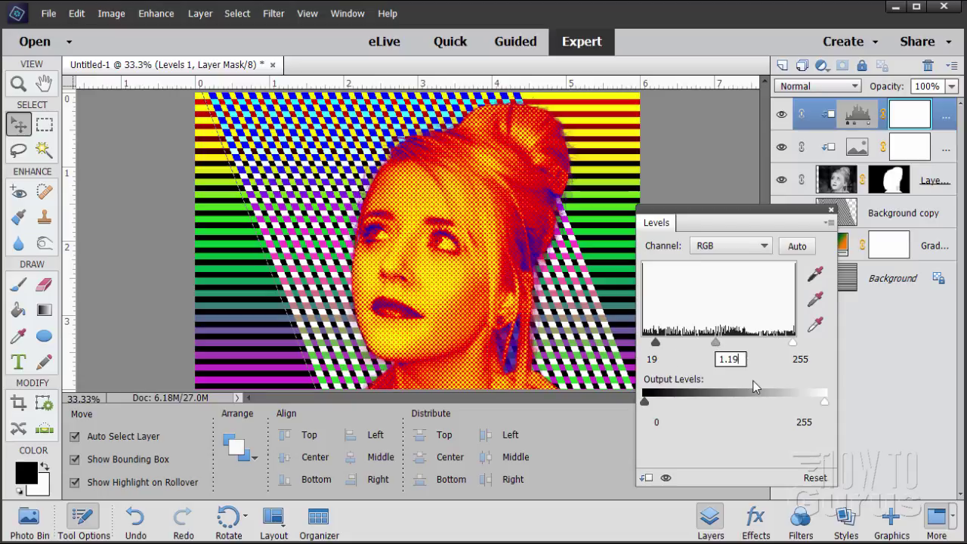
{"action": "key", "text": "BackSpace"}
{"action": "type", "text": "6"}
{"action": "left_click", "coordinate": [731, 311]}
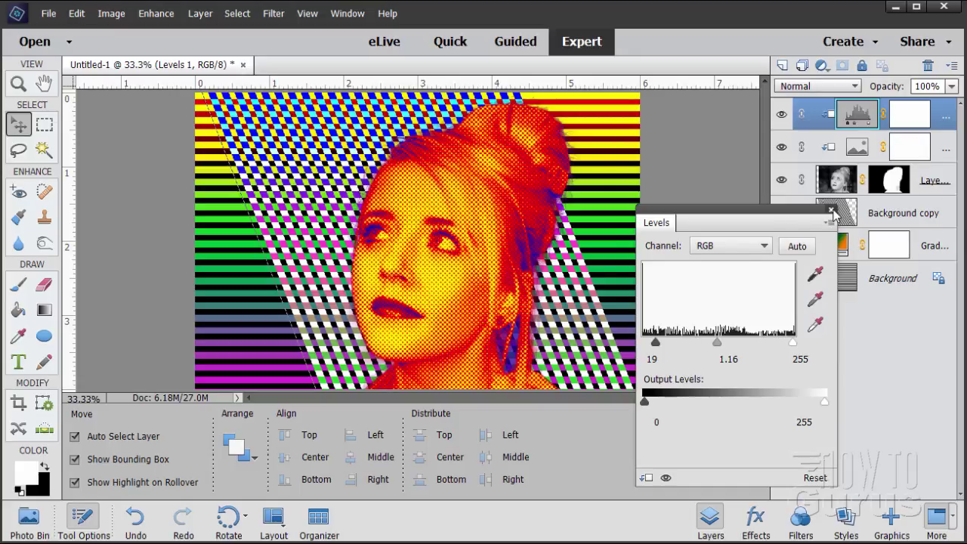
{"action": "left_click", "coordinate": [831, 211]}
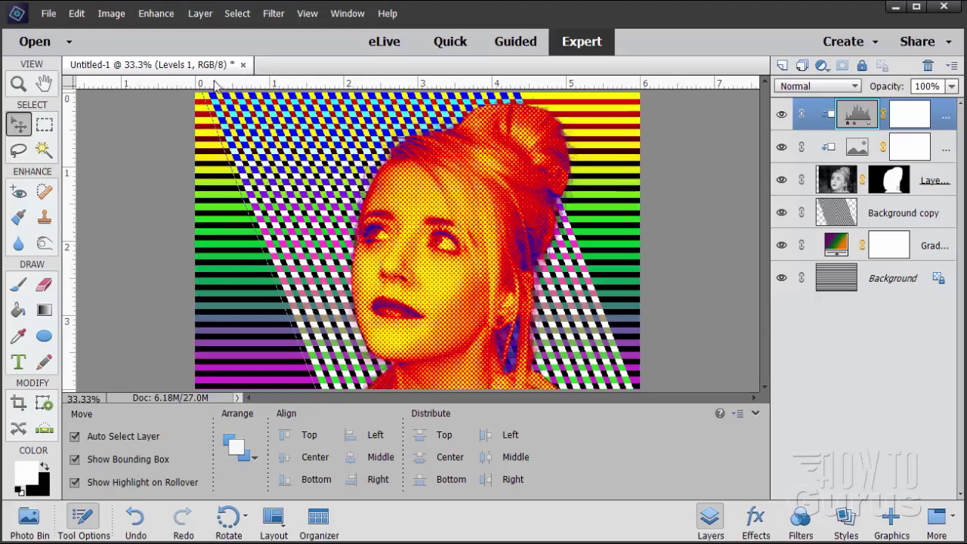
- Float the document in its own enlarged window and zoom the view to 50%
{"action": "left_click_drag", "start_coordinate": [201, 67], "coordinate": [215, 29]}
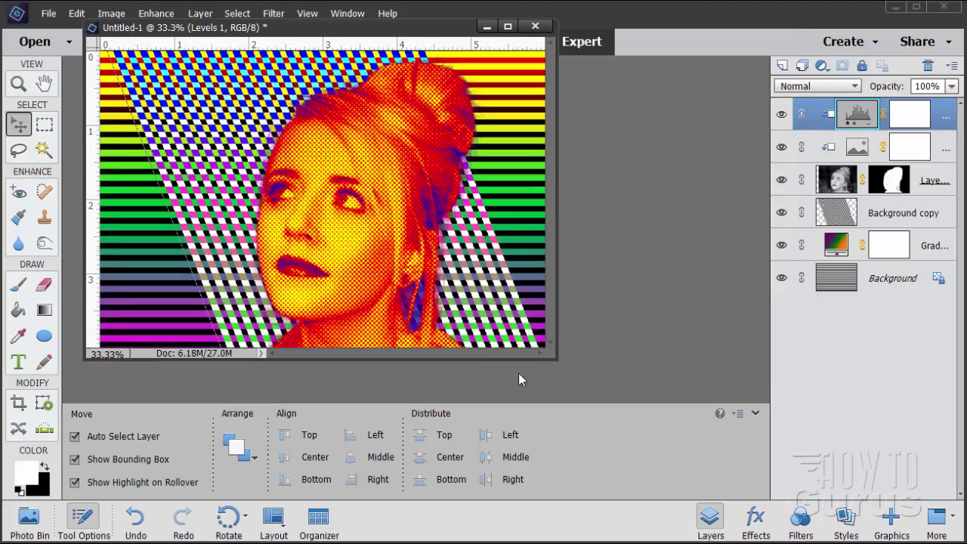
{"action": "left_click_drag", "start_coordinate": [554, 358], "coordinate": [758, 540]}
{"action": "left_click", "coordinate": [22, 90]}
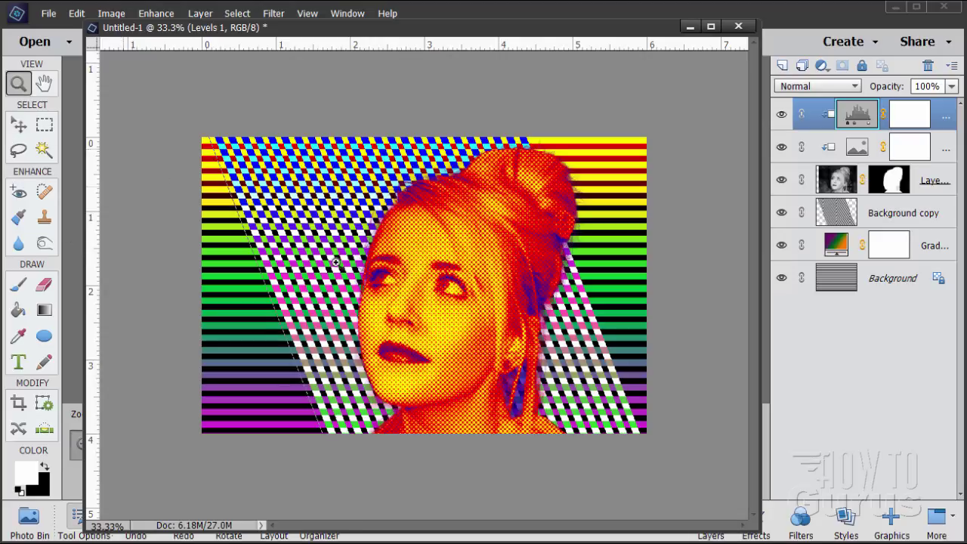
{"action": "left_click", "coordinate": [371, 296]}
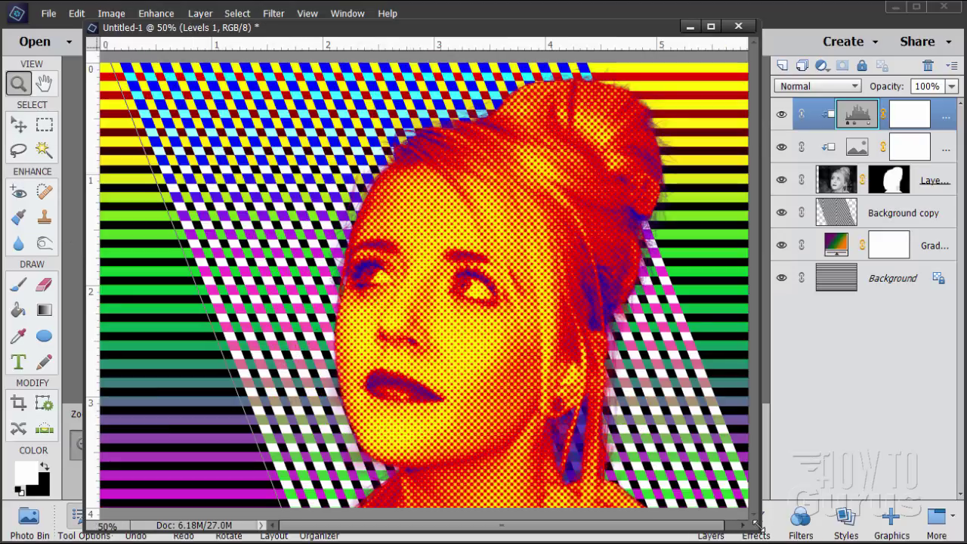
{"action": "left_click_drag", "start_coordinate": [762, 537], "coordinate": [815, 535]}
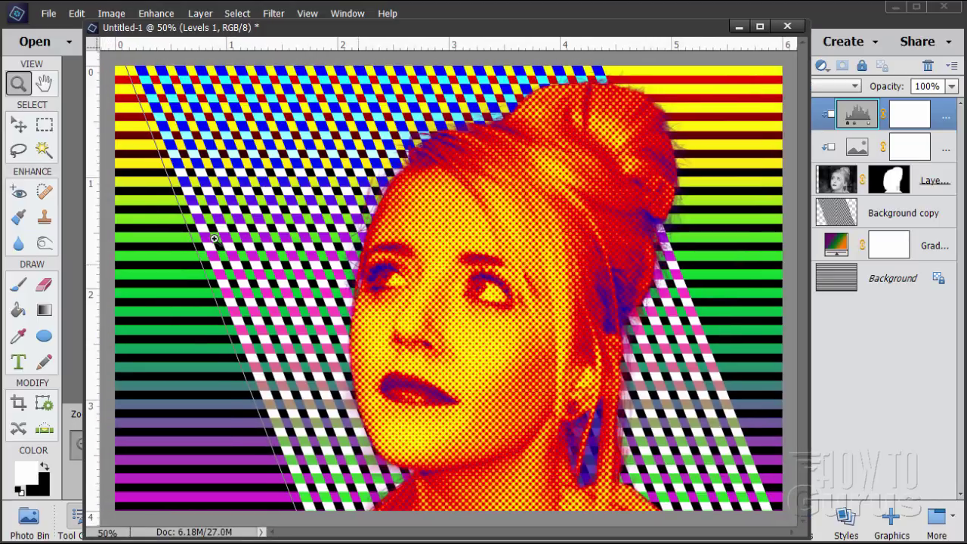
{"action": "left_click", "coordinate": [19, 126]}
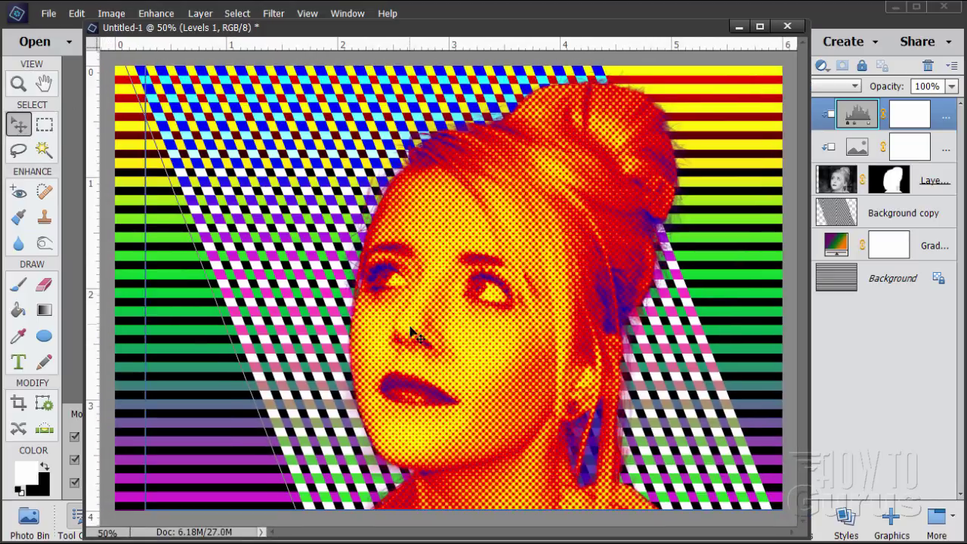